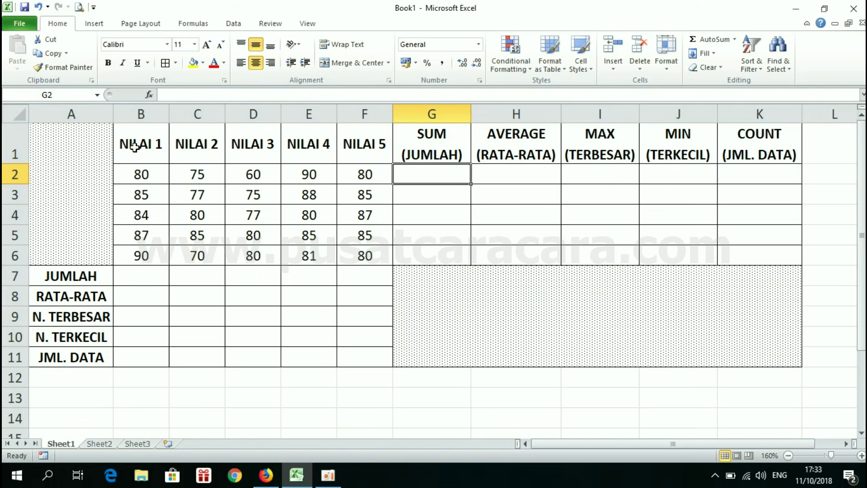
Step: Preview the B2:F2 total in the status bar, then start a =SUM( formula in G2
drag(139, 174, 365, 177)
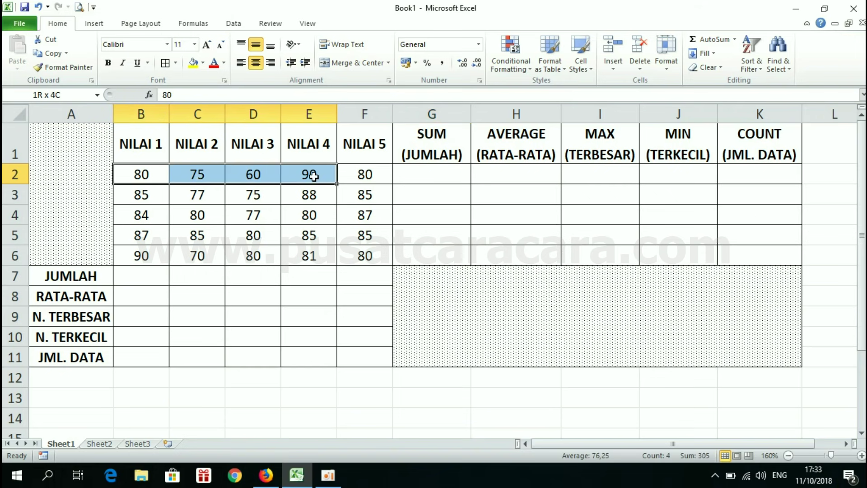
click(428, 176)
drag(140, 174, 363, 175)
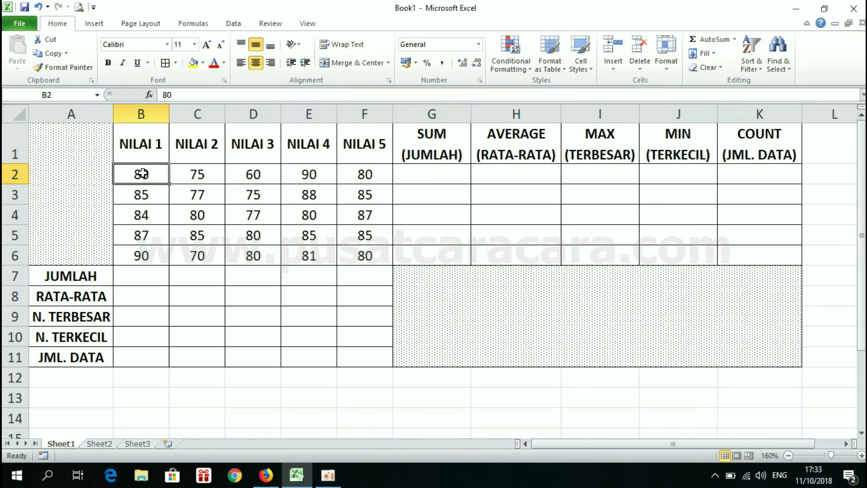
click(430, 179)
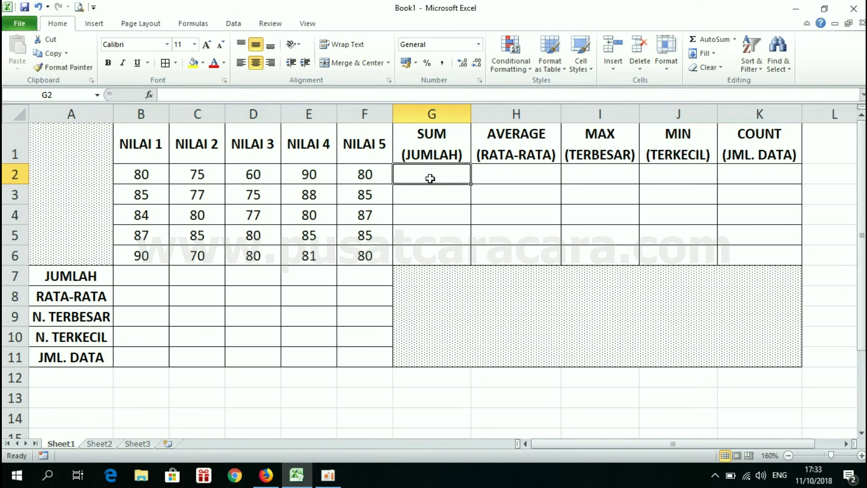
text(=)
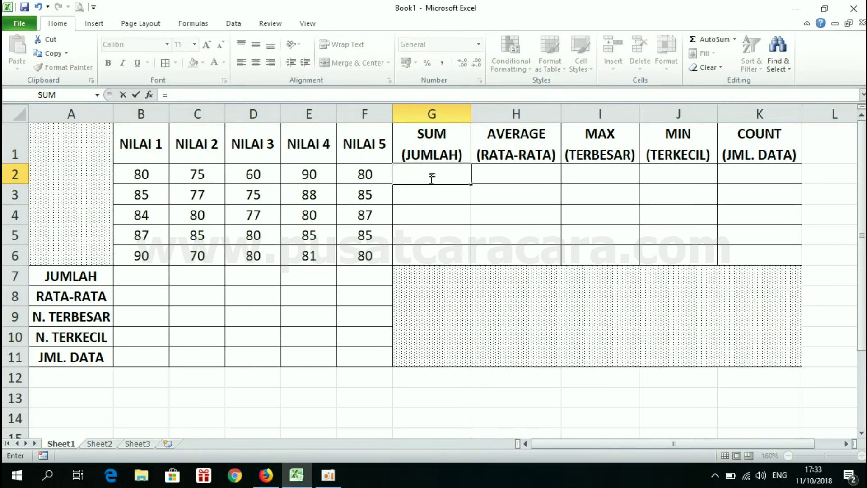
text(SUM)
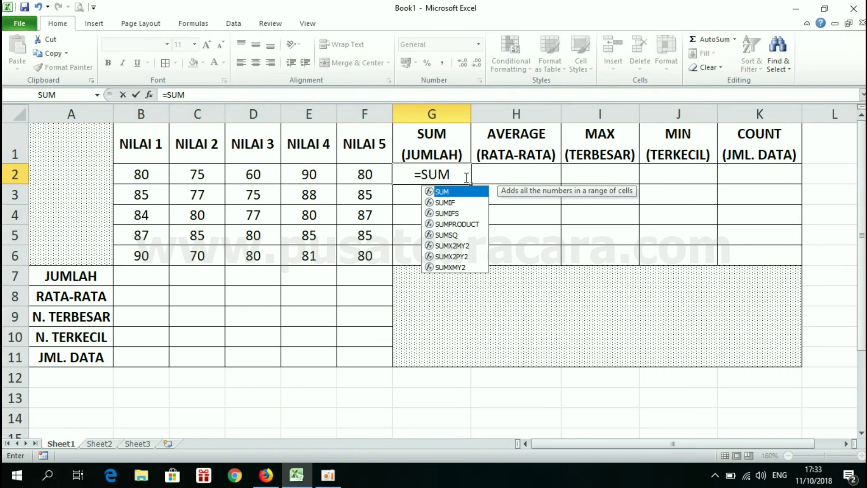
text(()
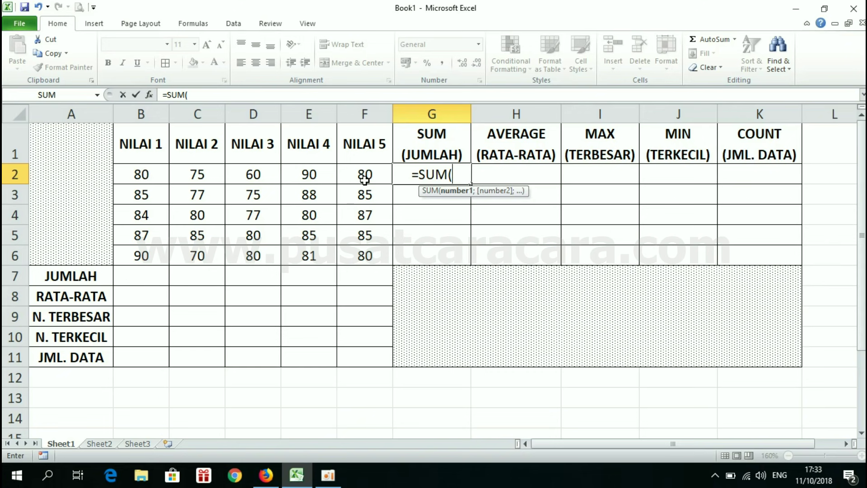
Step: Complete G2 as =SUM(B2;C2;D2;E2;F2) so the first row totals 385
click(142, 174)
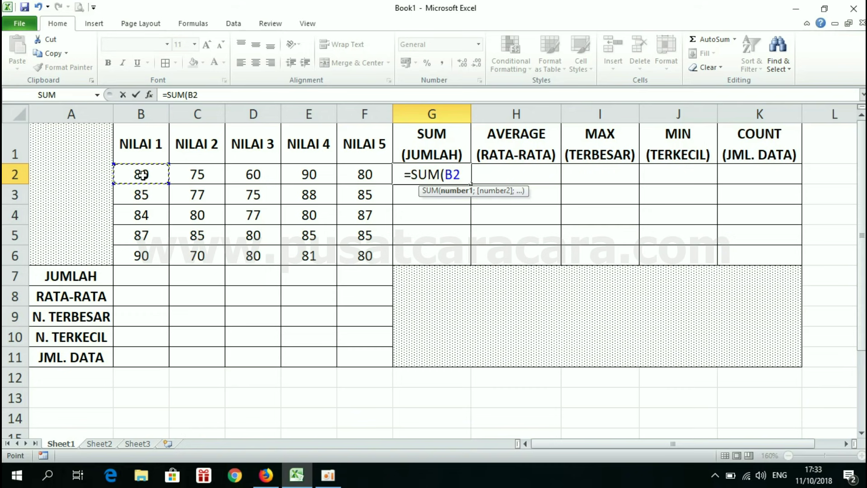
text(;)
click(193, 174)
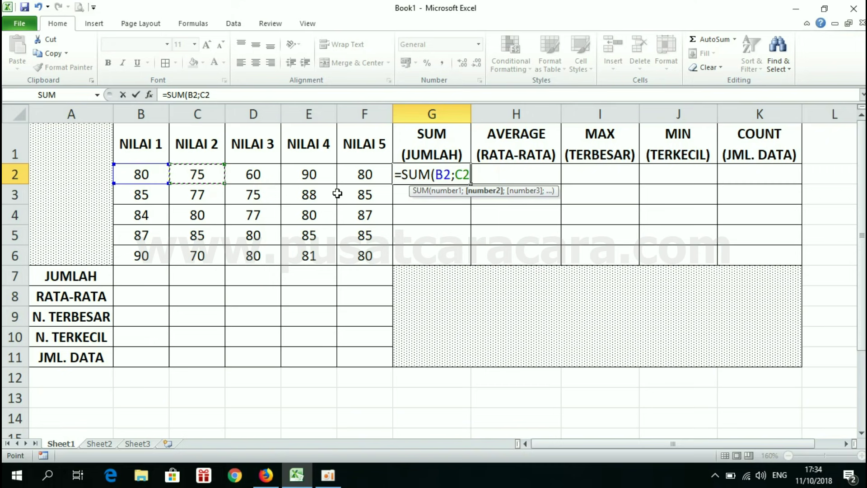
text(;)
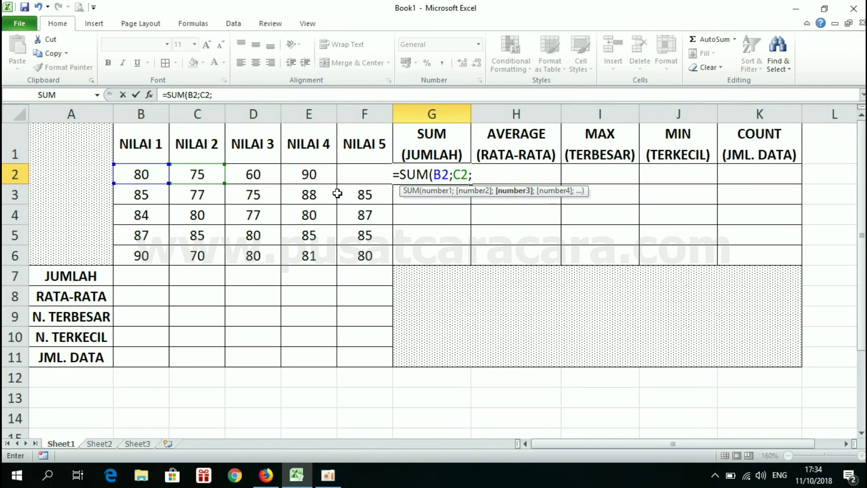
click(244, 172)
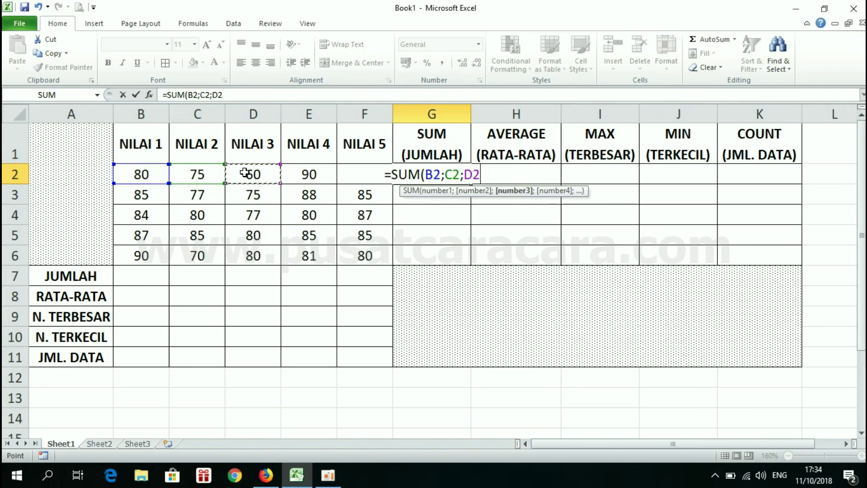
text(;)
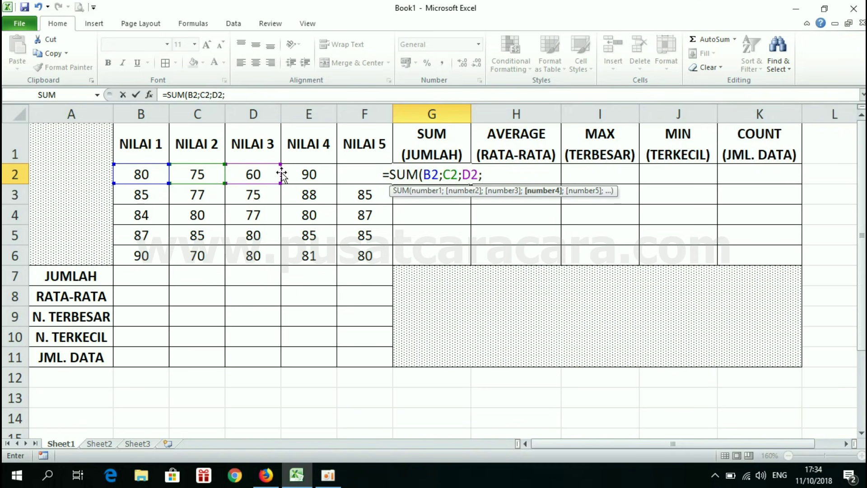
click(306, 174)
text(;)
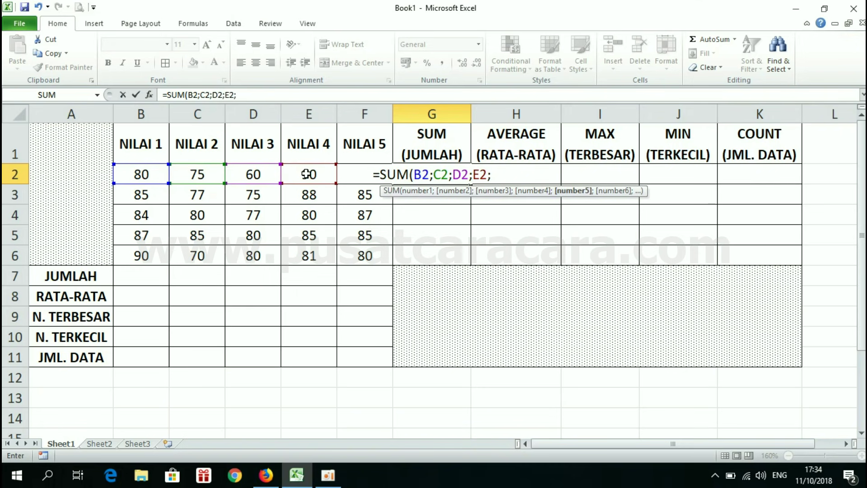
text(F2)
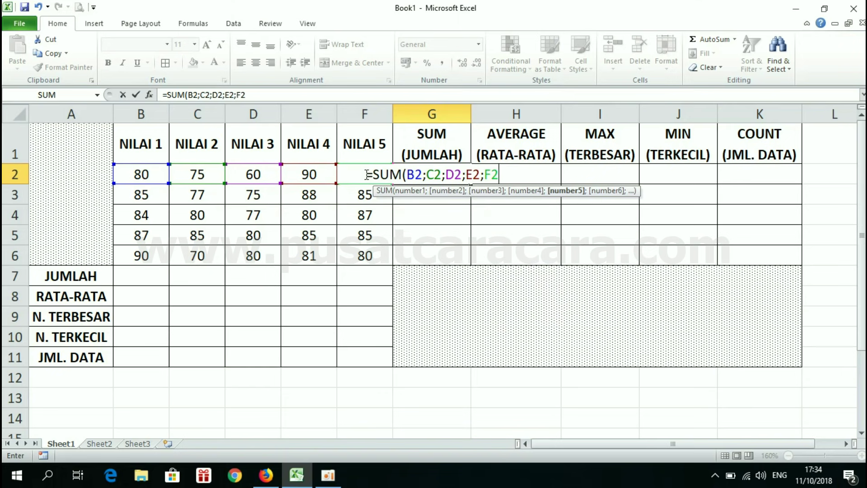
text())
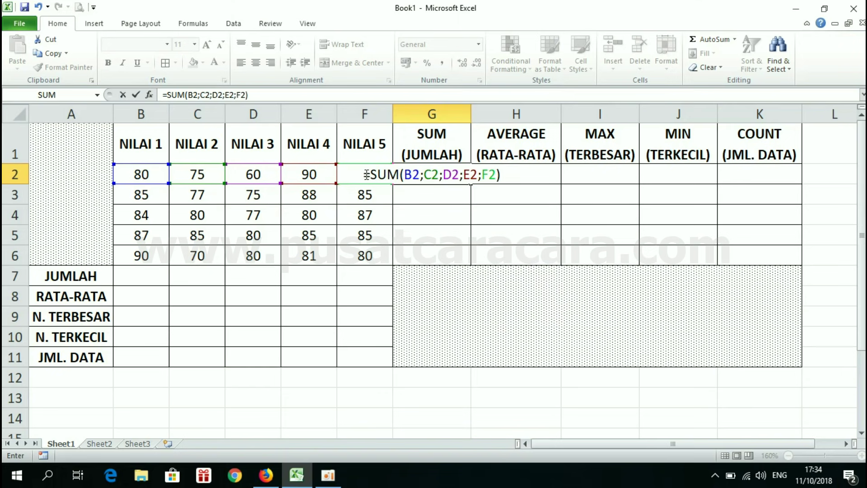
key(Return)
key(Up)
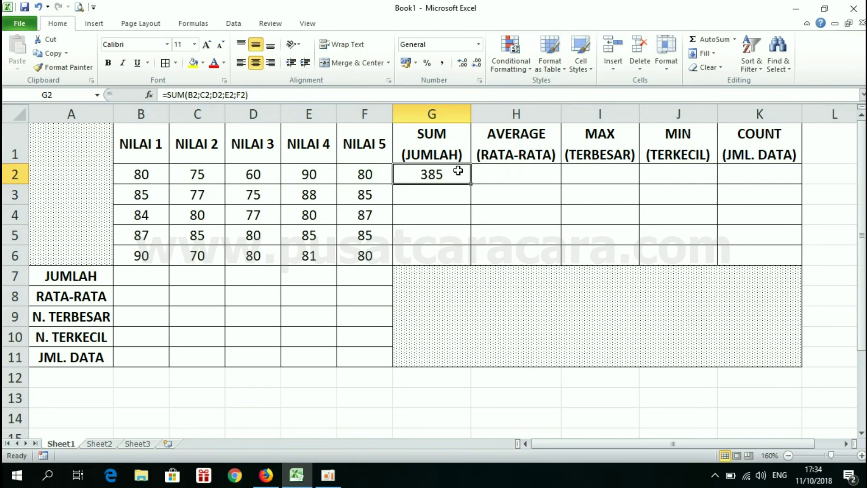
Step: Replace G2's listed references with the range form =SUM(B2:F2), still totalling 385
double_click(458, 171)
double_click(489, 175)
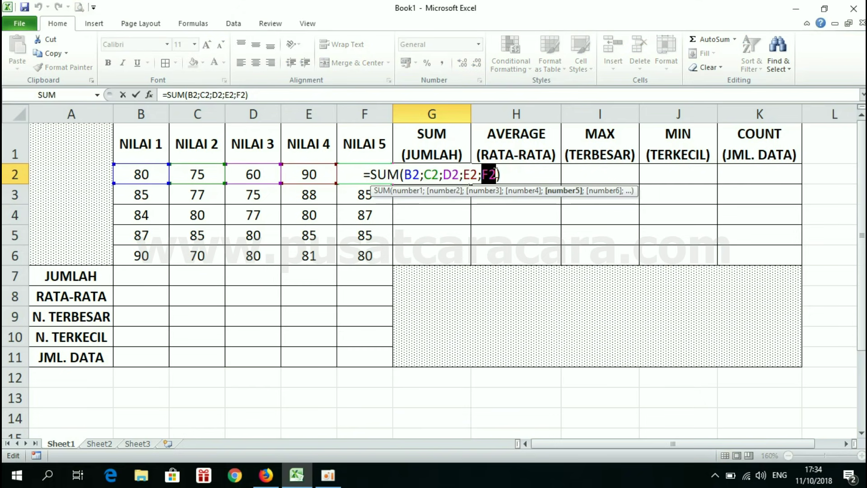
drag(495, 174, 409, 173)
key(BackSpace)
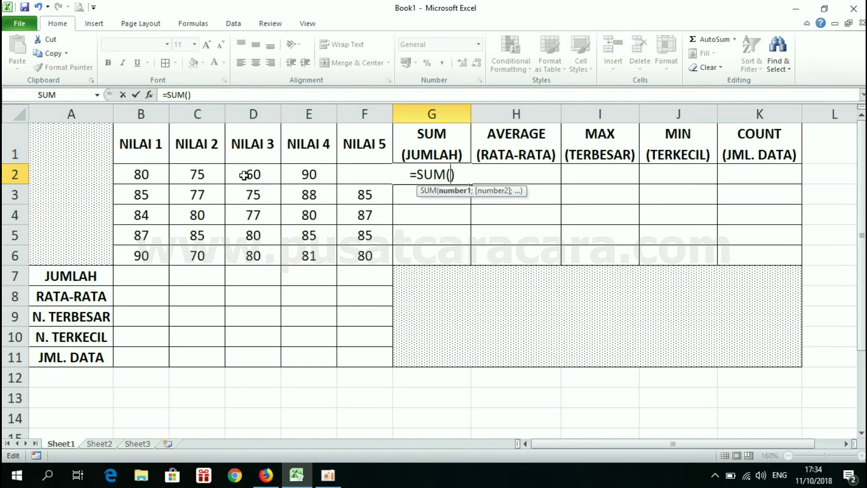
click(461, 174)
key(BackSpace)
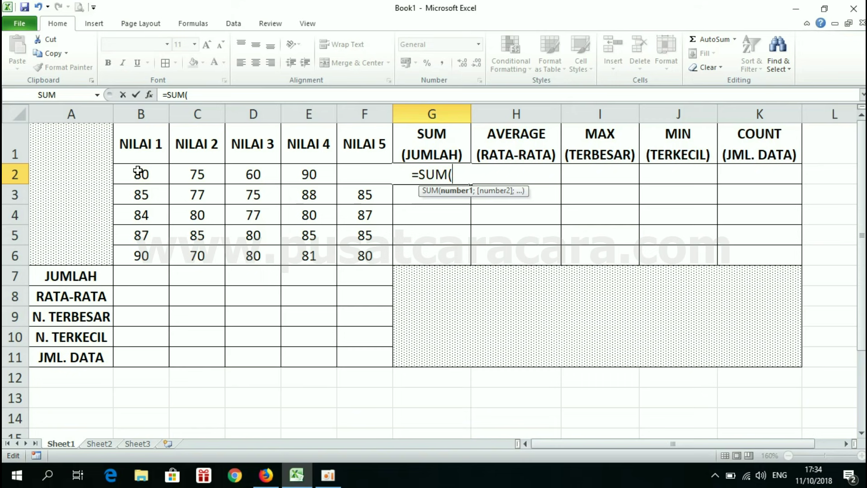
drag(138, 172, 369, 177)
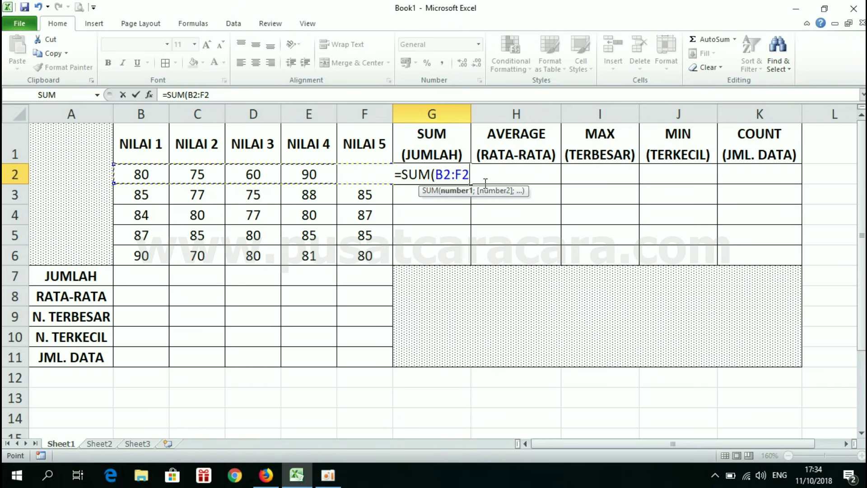
text())
key(Return)
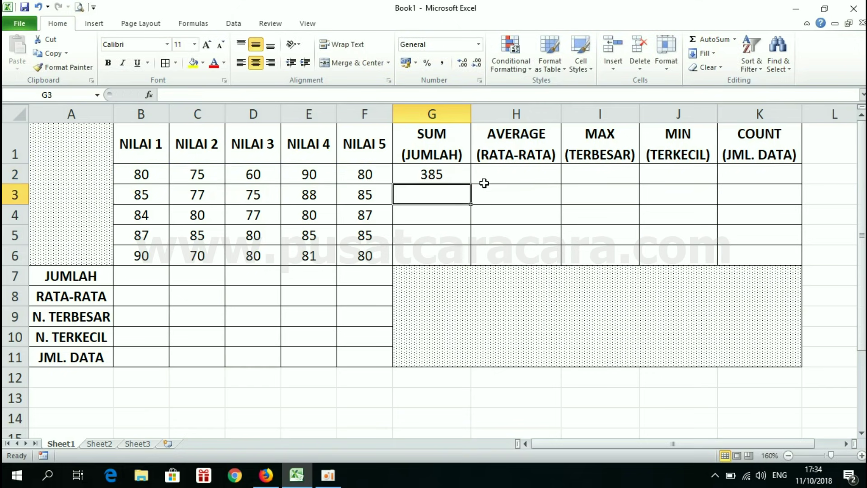
click(451, 170)
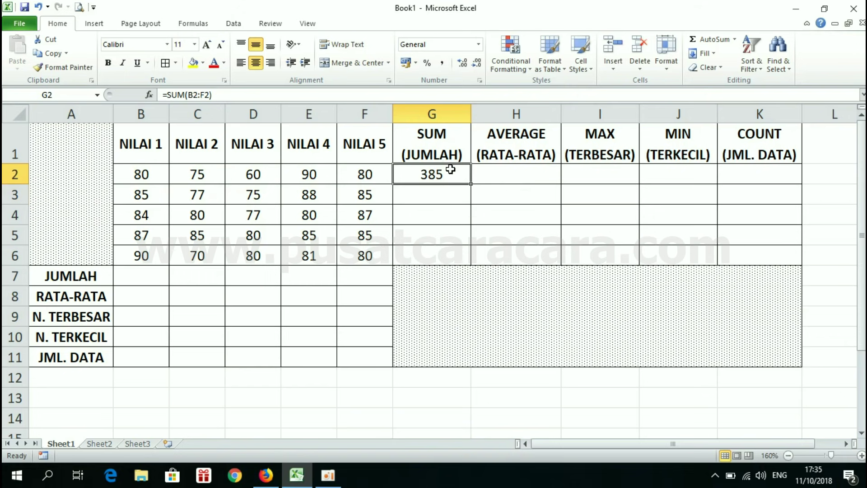
Step: Fill G2's SUM formula down to G6, giving totals 410, 408, 422 and 401
click(434, 194)
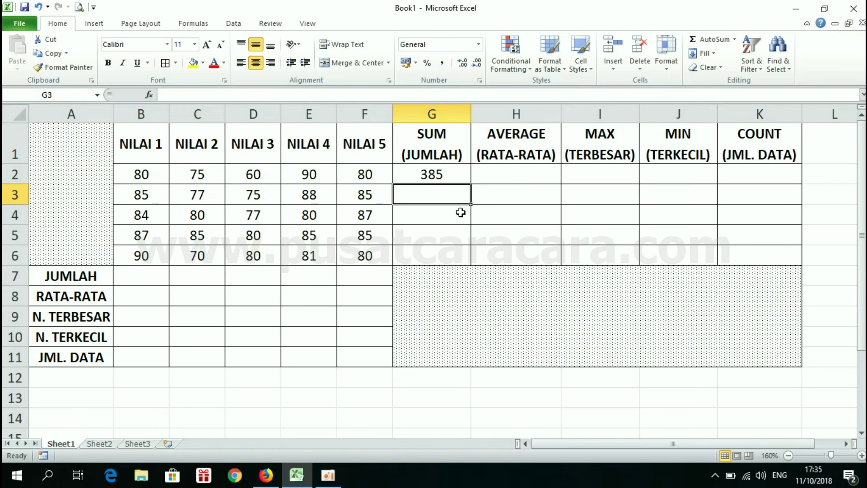
click(441, 169)
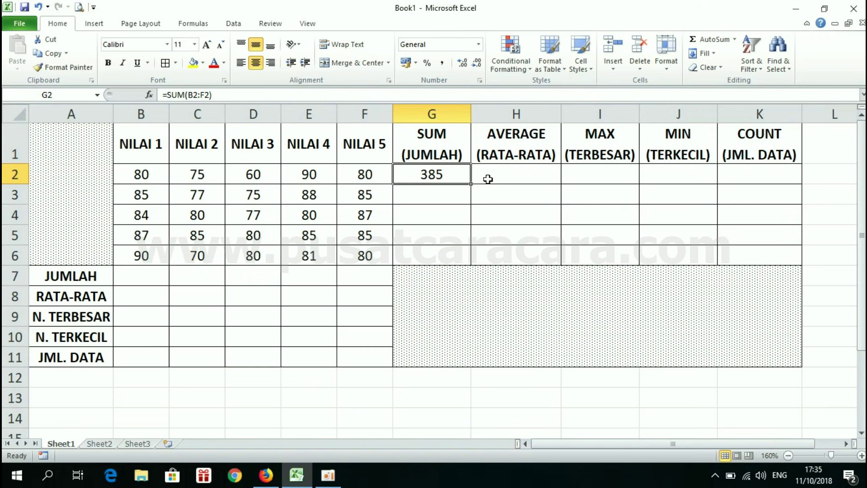
drag(472, 184, 470, 261)
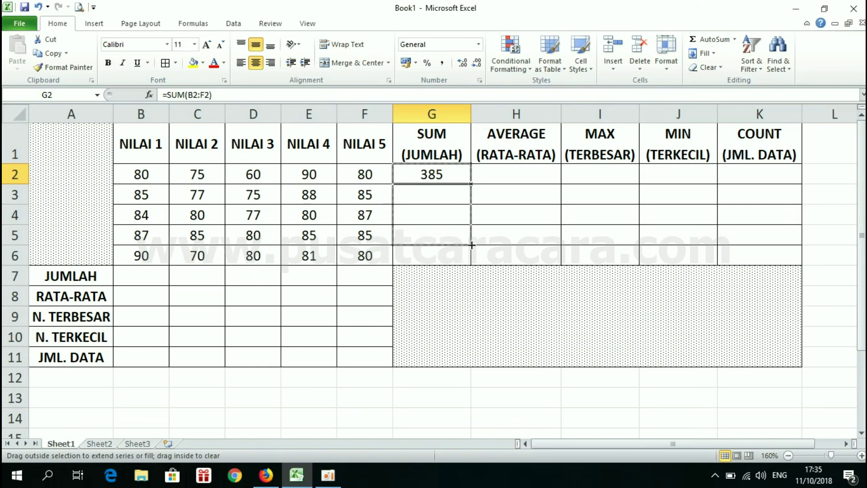
click(436, 182)
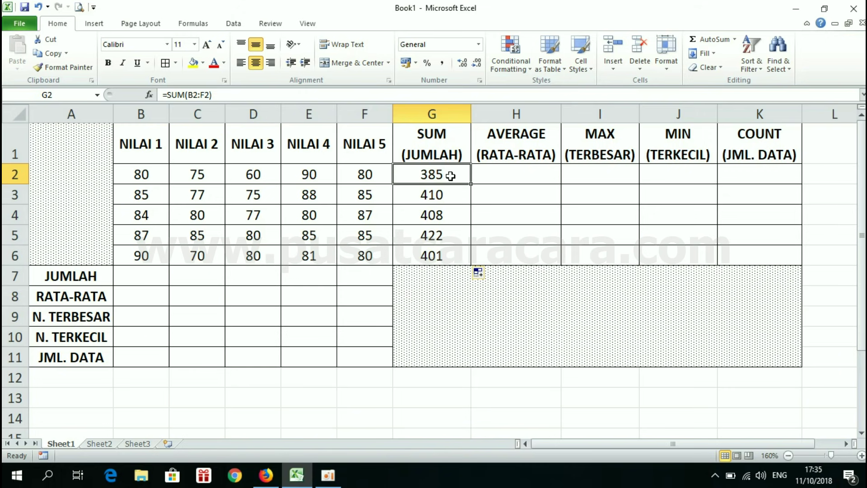
Step: Reopen G2's formula and select its B2:F2 range for editing
double_click(451, 176)
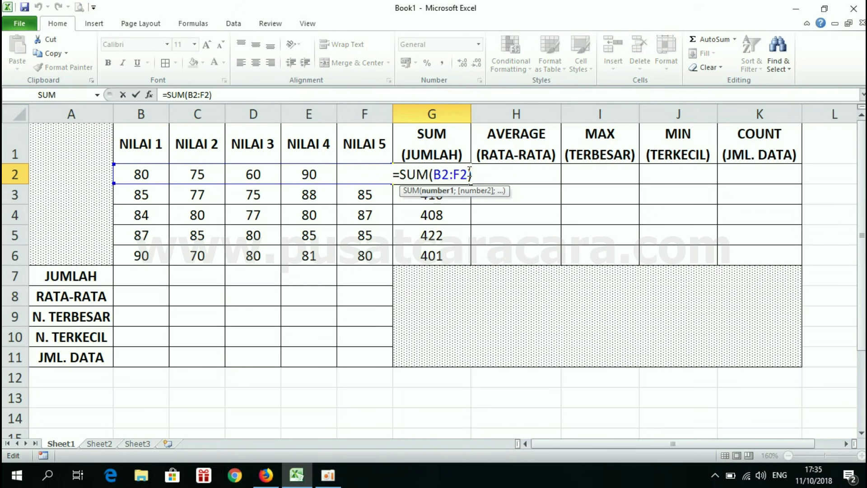
key(Escape)
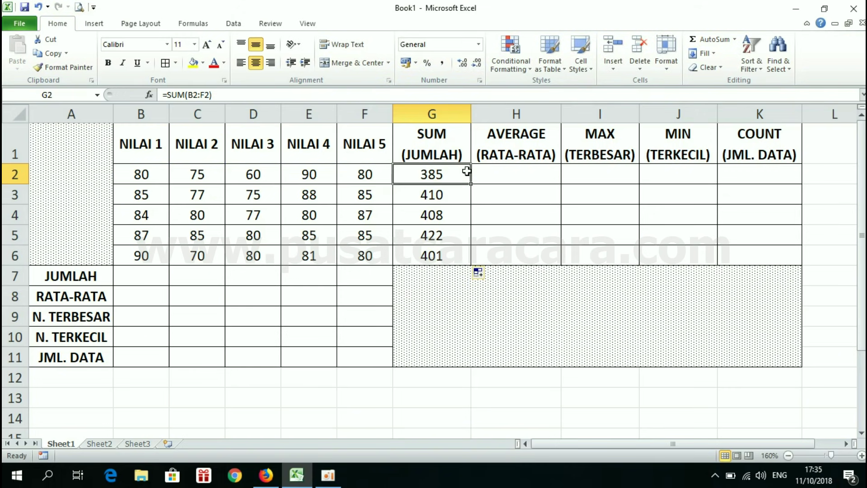
drag(145, 171, 257, 161)
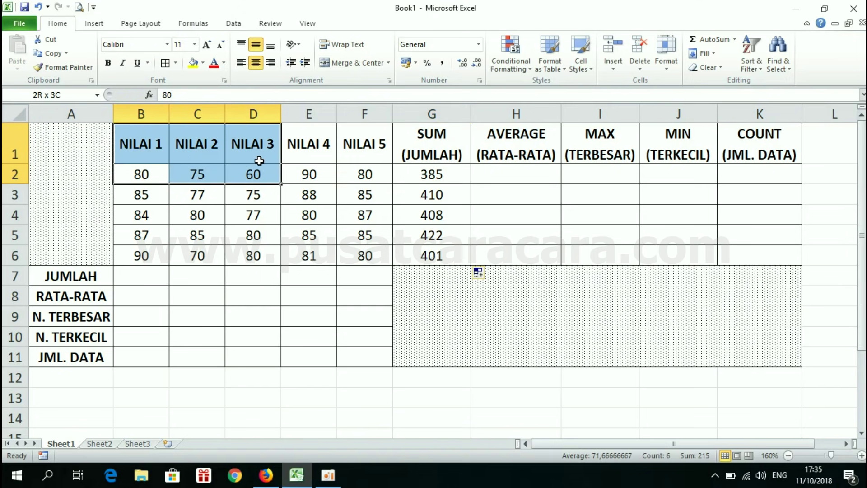
click(257, 161)
click(359, 169)
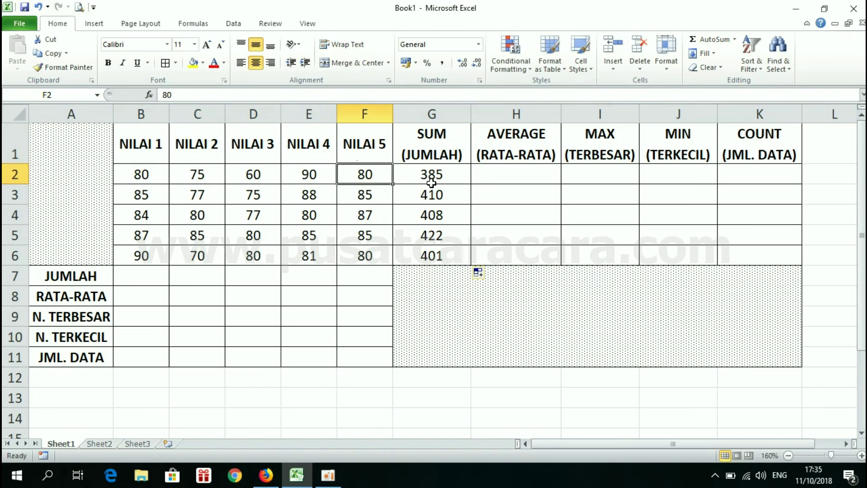
double_click(435, 174)
drag(435, 175, 468, 174)
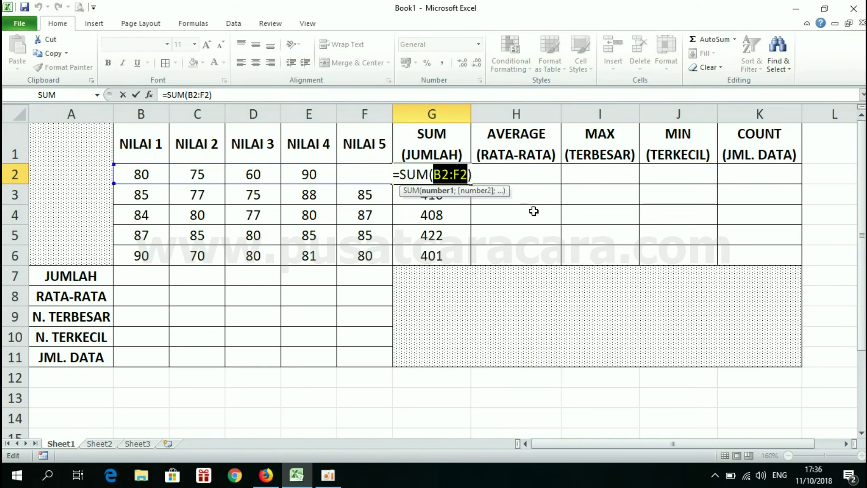
drag(314, 170, 206, 169)
mouse_move(235, 165)
mouse_down()
mouse_move(387, 179)
mouse_move(429, 194)
mouse_up()
Step: Retype G2 as =SUM(B2;D2;F2), then refill G2 from G3 to restore the 385 total
click(143, 174)
text(;)
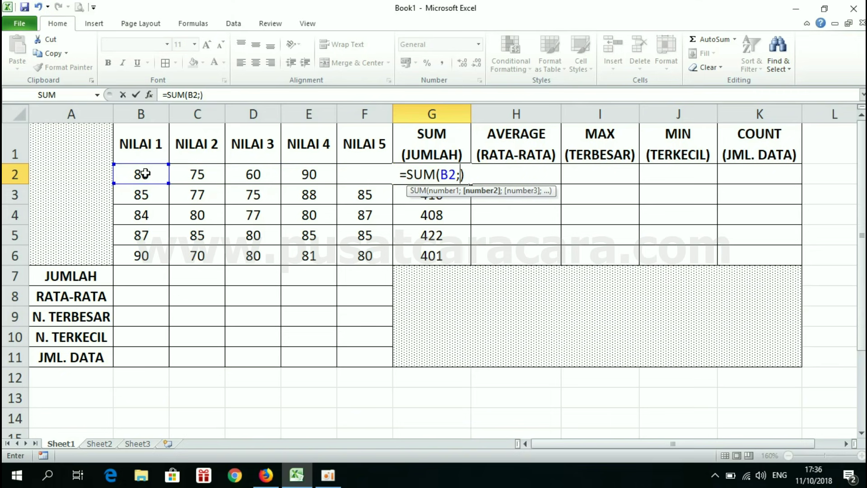
click(254, 174)
text(;)
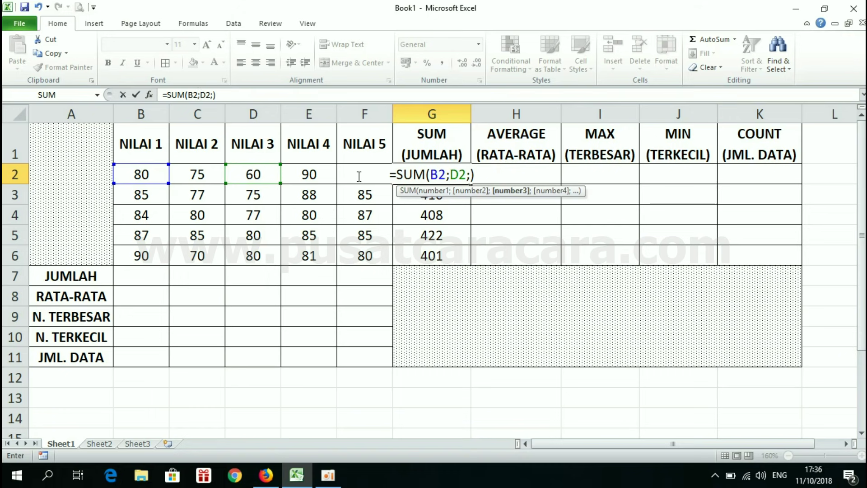
text(F2)
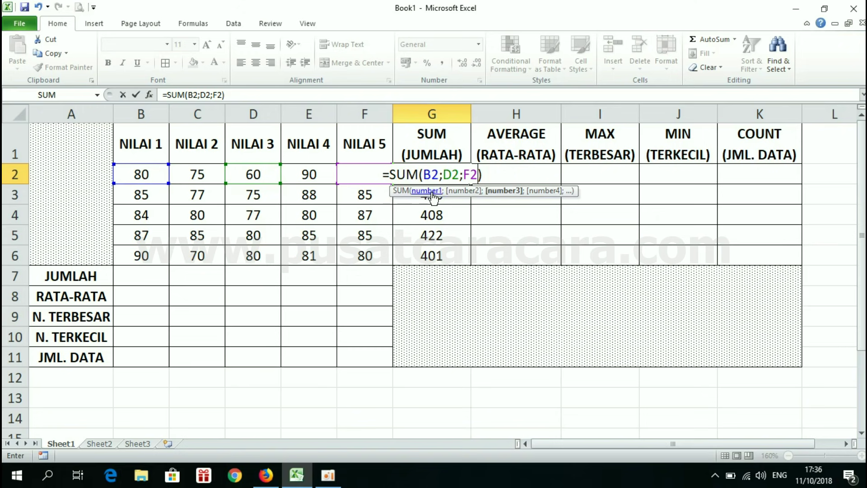
key(Return)
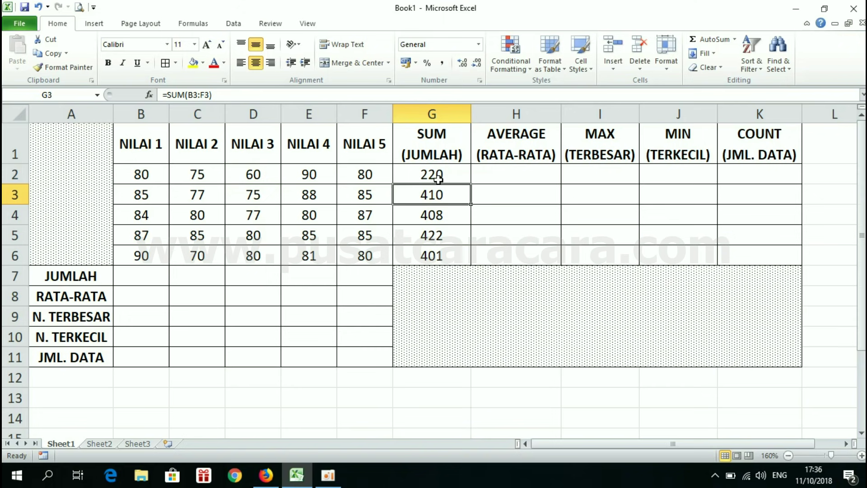
drag(470, 204, 470, 175)
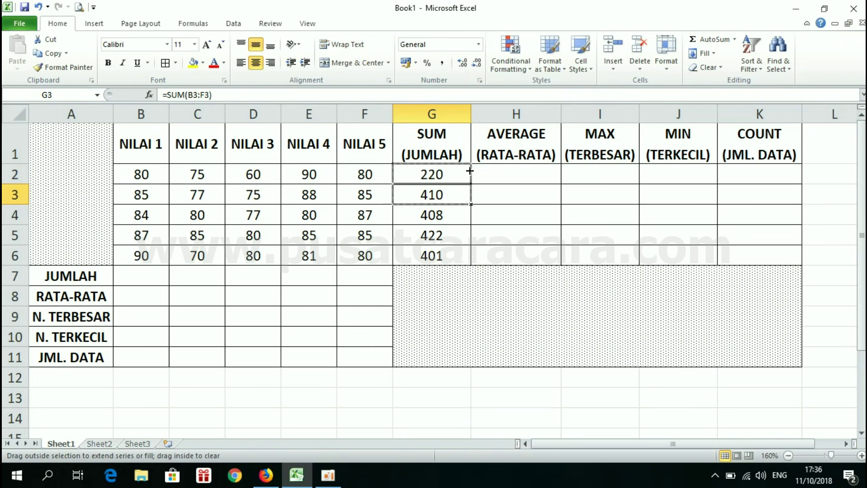
click(499, 174)
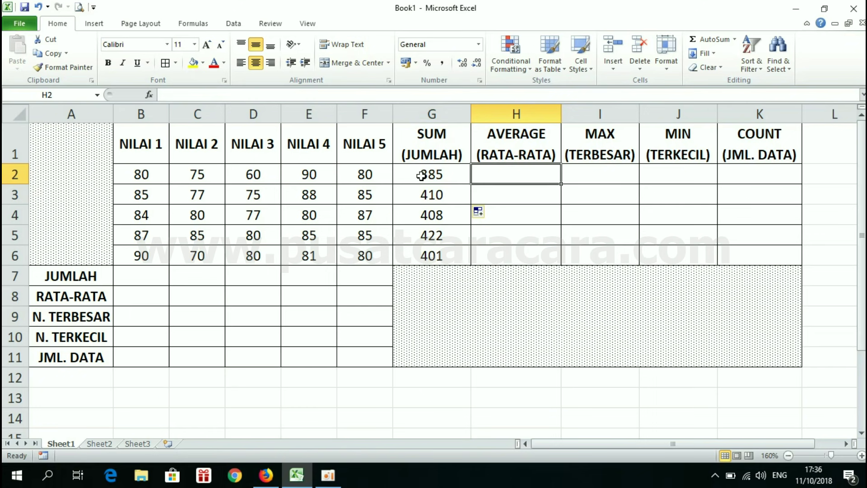
click(435, 137)
Step: Start an AVERAGE formula in H2 listing B2, C2 and D2 individually
right_click(516, 171)
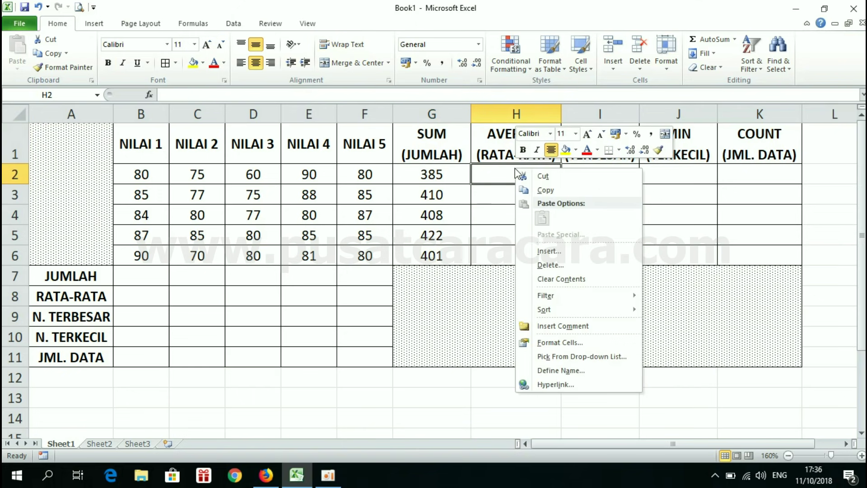
click(495, 177)
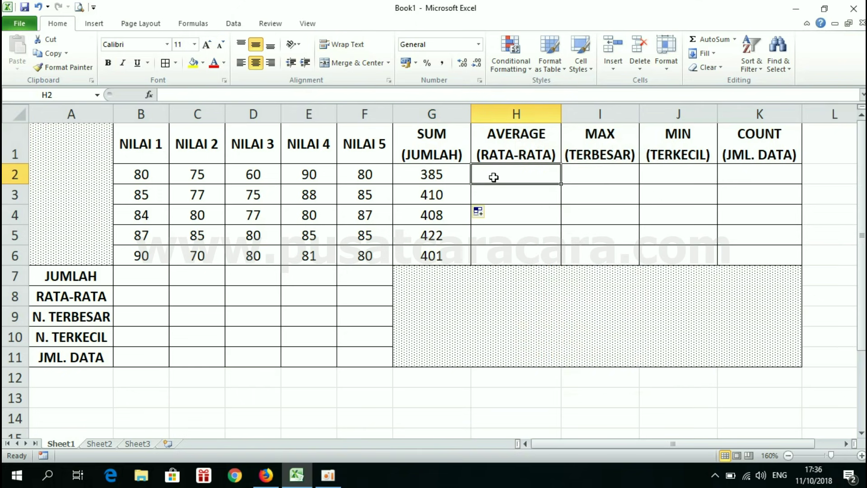
text(=AVE)
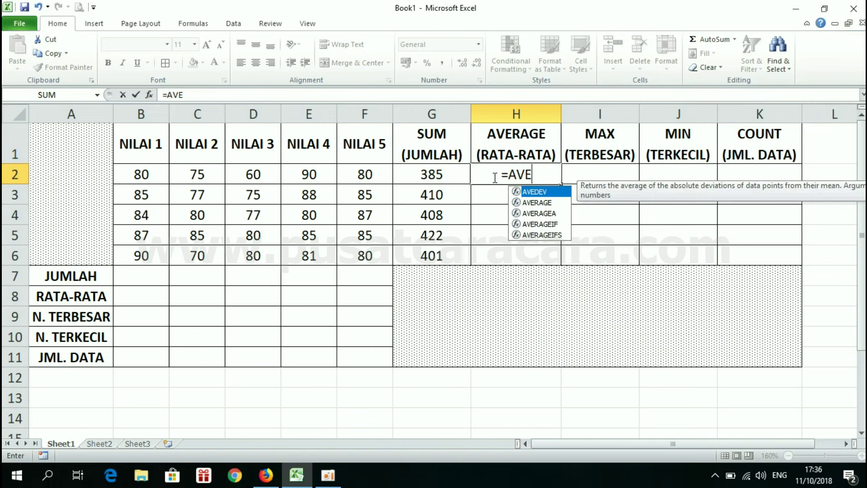
text(RAGE)
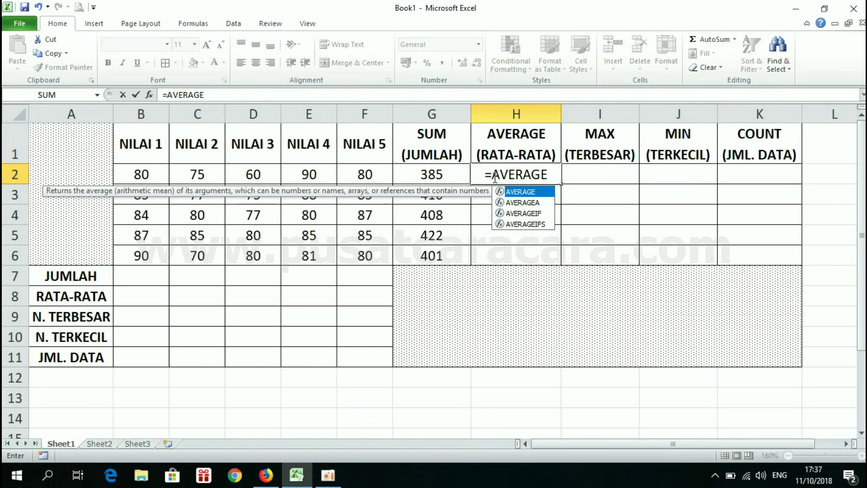
text(()
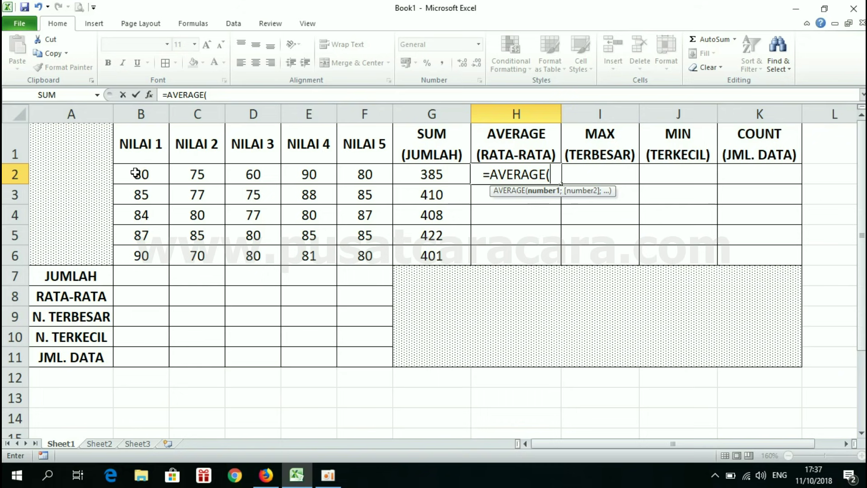
click(136, 173)
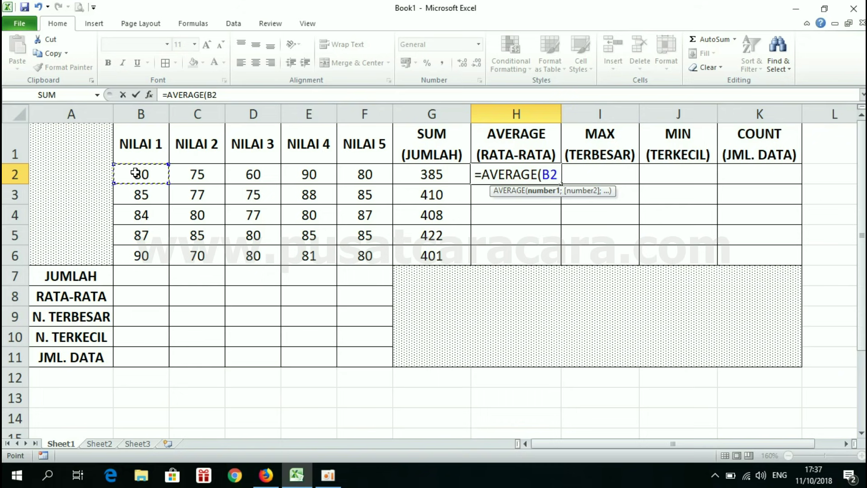
text(;)
click(197, 175)
text(;)
click(250, 174)
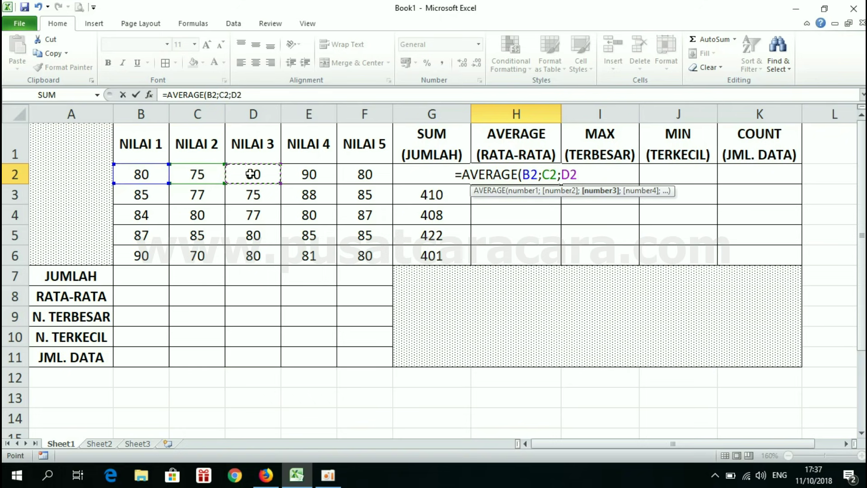
Step: Swap the listed cells for the range so H2 holds =AVERAGE(B2:F2), showing 77
key(BackSpace)
key(BackSpace)
key(BackSpace)
key(BackSpace)
key(BackSpace)
key(BackSpace)
key(BackSpace)
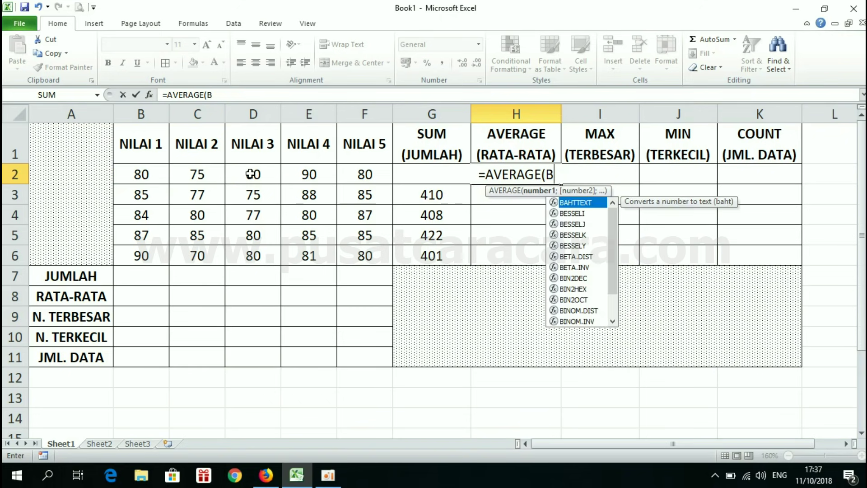
key(BackSpace)
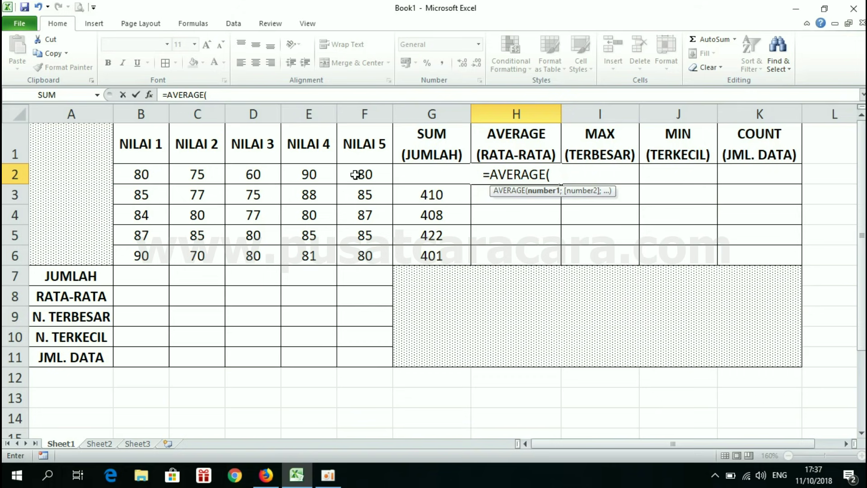
drag(148, 178, 365, 175)
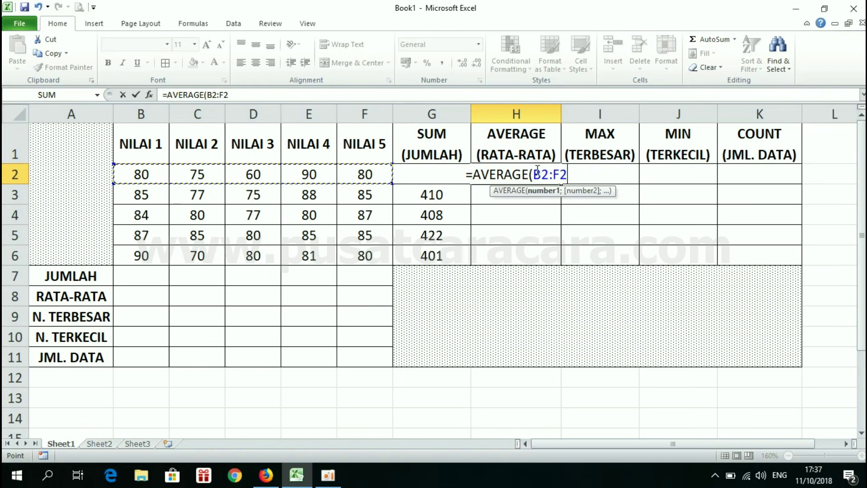
text())
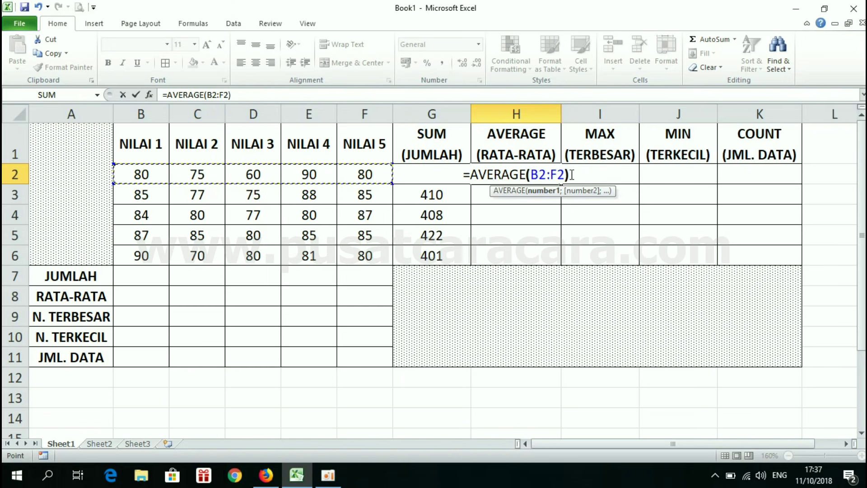
key(ctrl+Return)
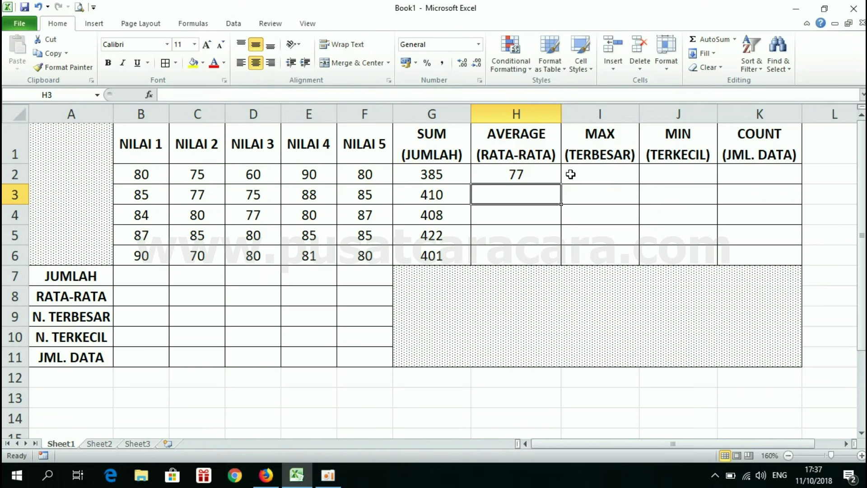
click(593, 174)
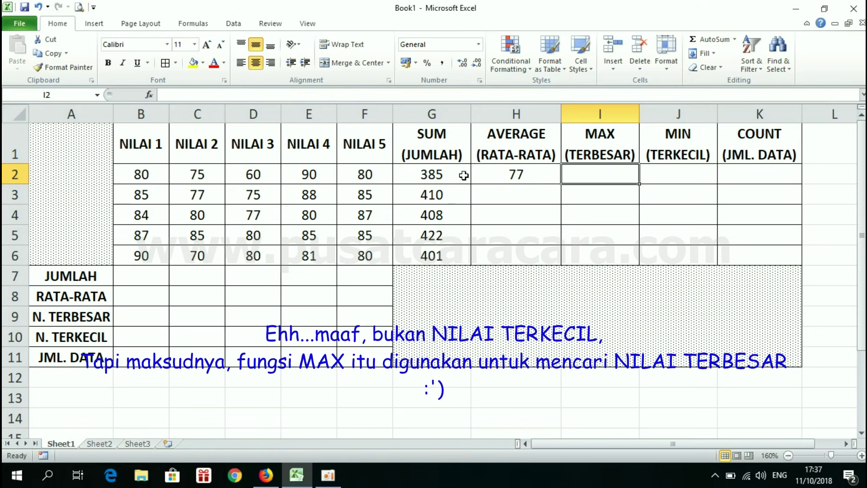
Step: Enter =MAX(B2:F2) in I2 to get row 2's highest score, 90
text(=)
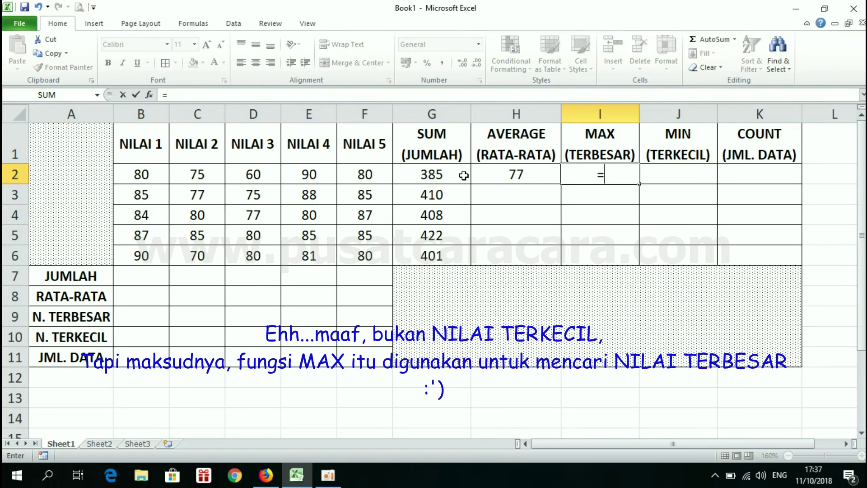
text(MAX)
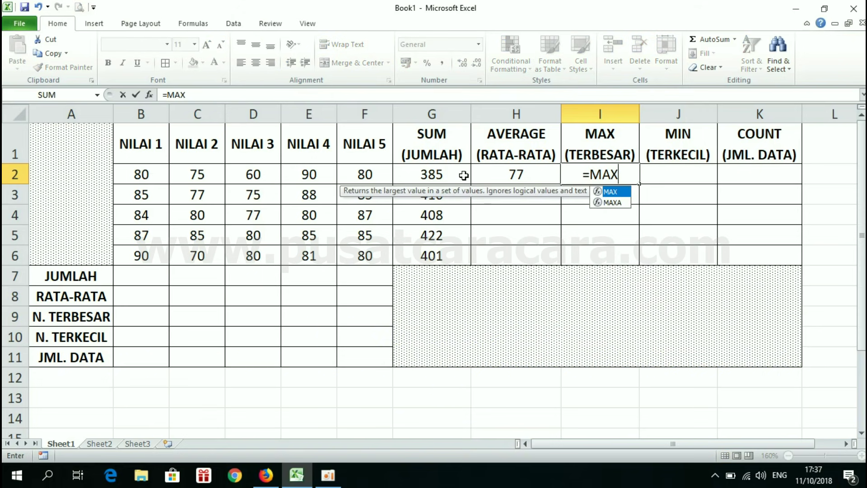
text(()
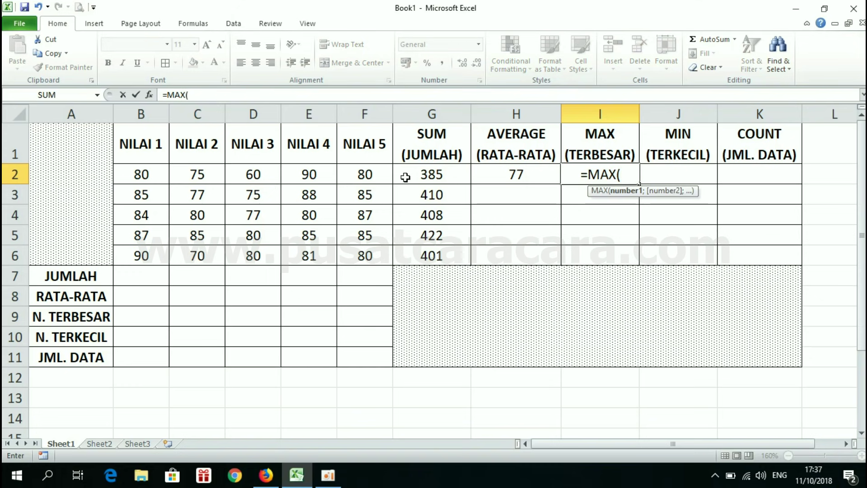
click(146, 173)
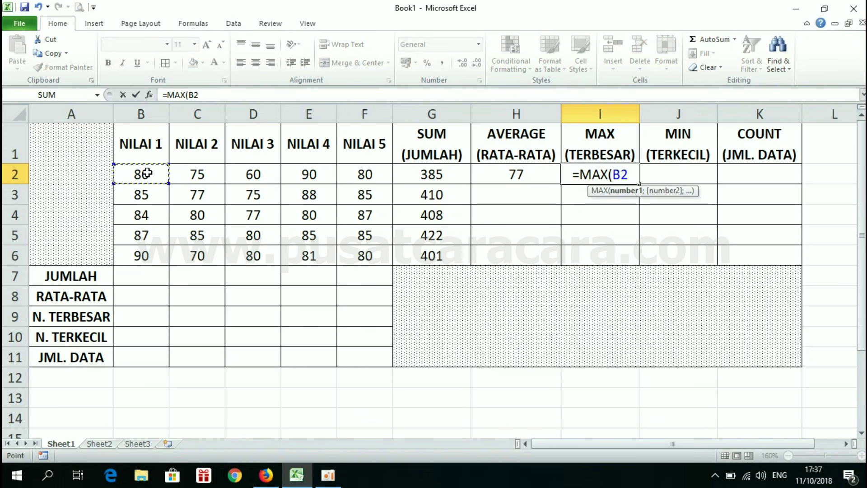
drag(147, 173, 363, 176)
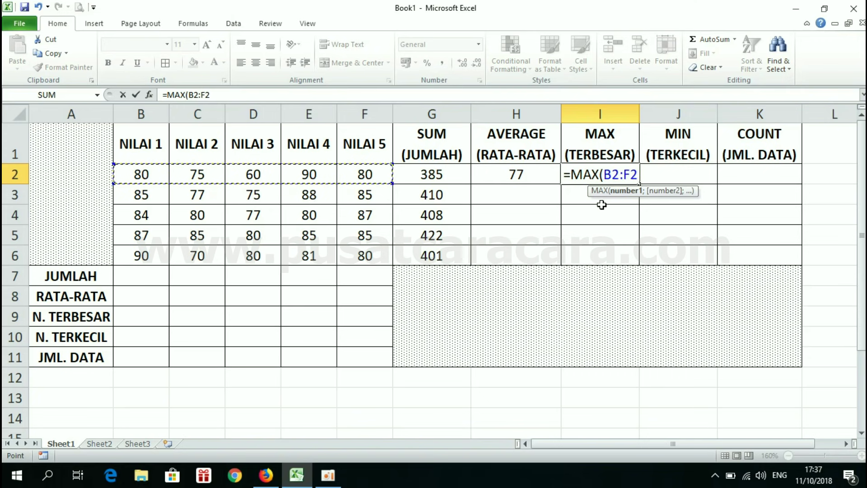
text())
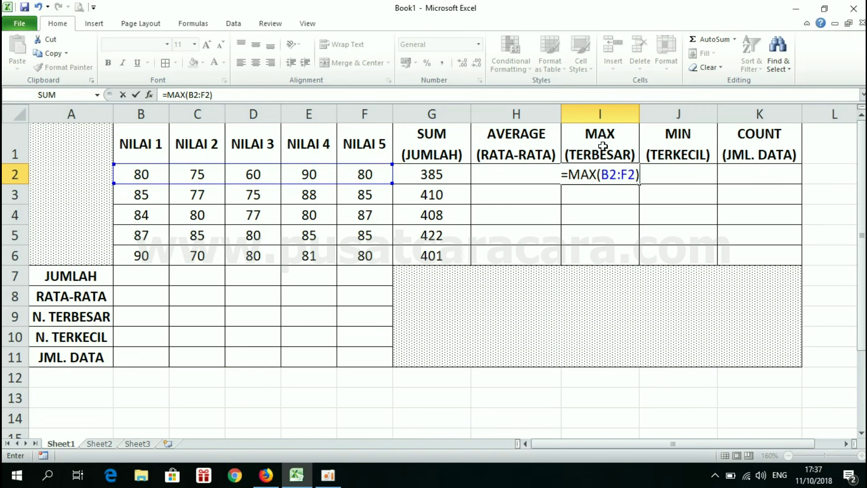
key(Return)
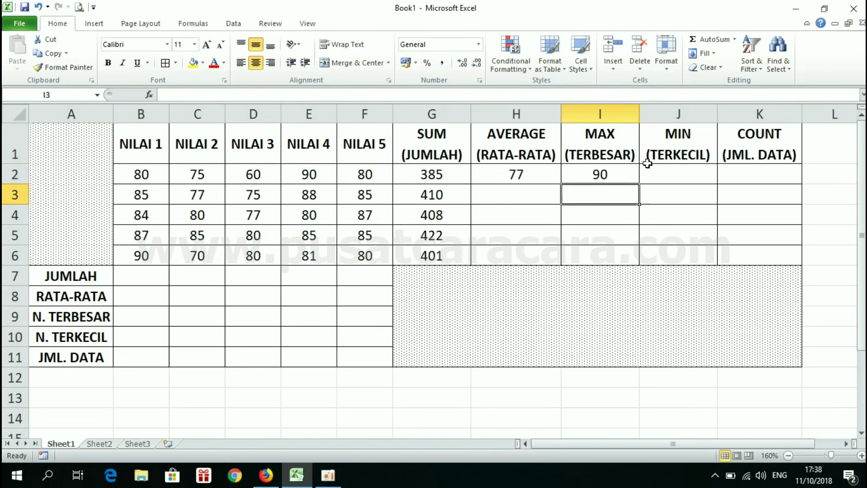
Step: Enter =MIN(B2:F2) in J2, returning 60, and check row 2's scores in the status bar
click(678, 143)
click(673, 177)
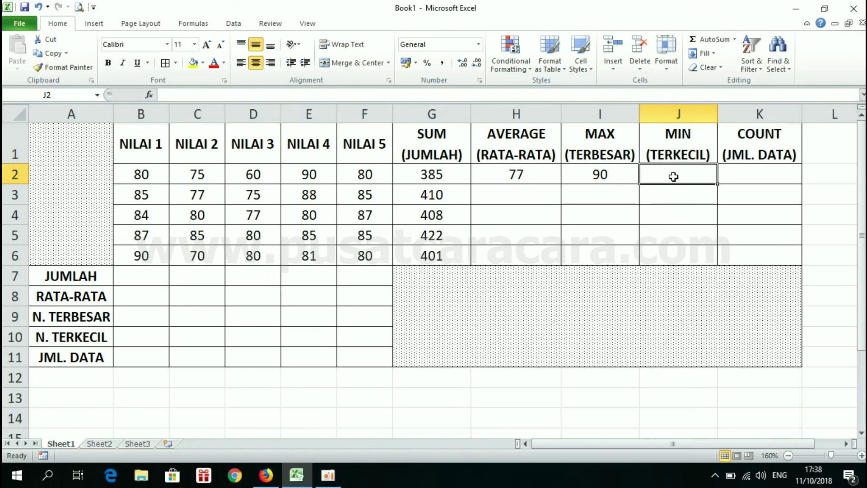
text(=MIN)
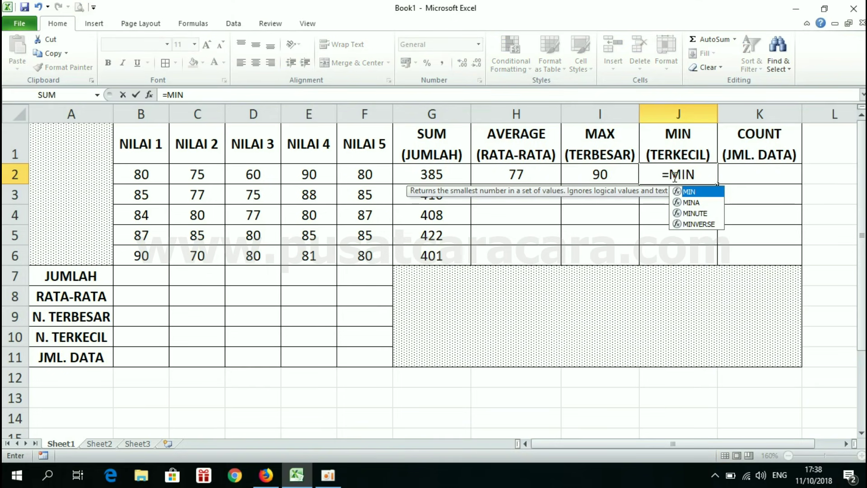
text(()
drag(142, 174, 362, 175)
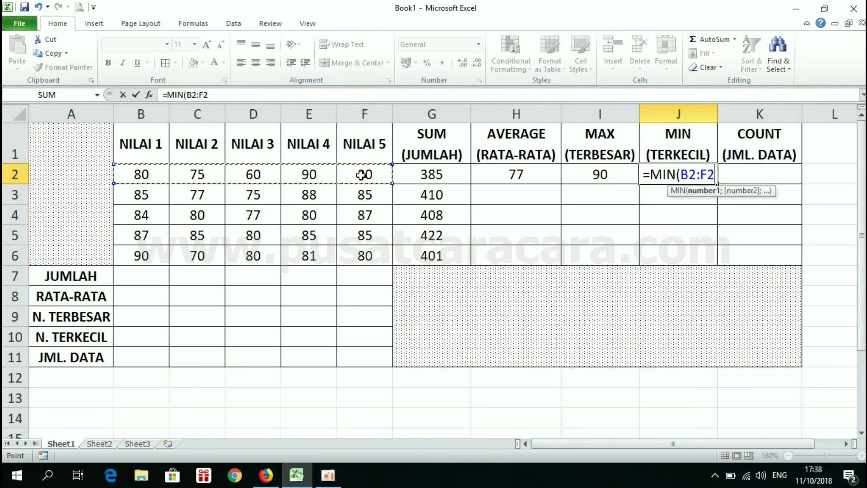
text())
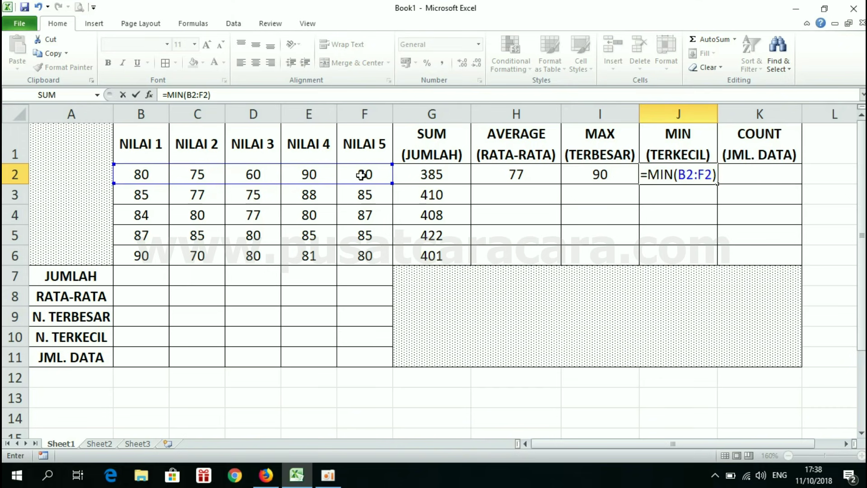
key(Return)
drag(142, 175, 362, 176)
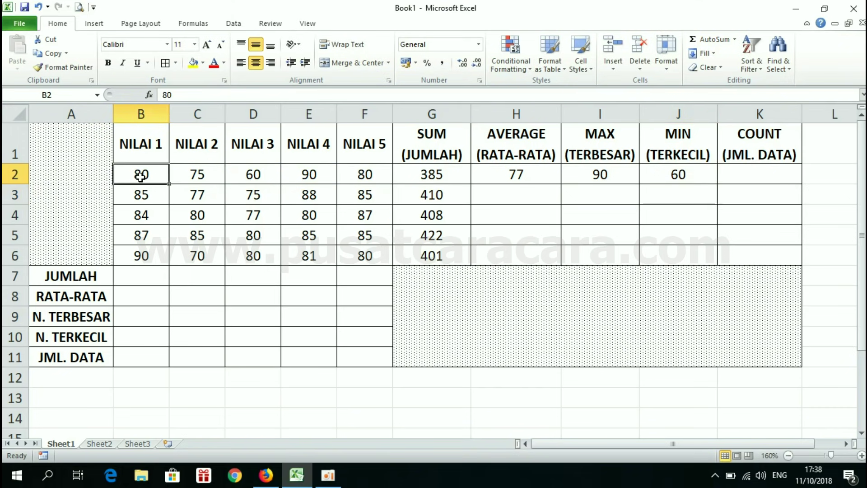
click(265, 169)
click(705, 175)
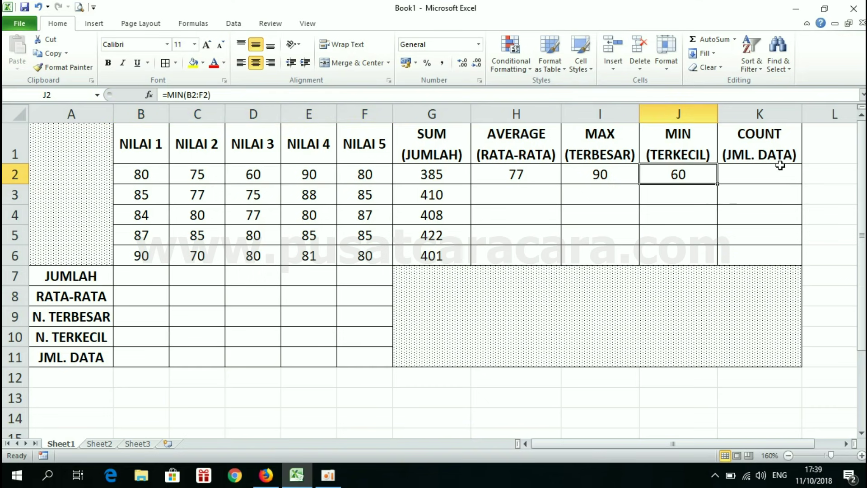
click(755, 142)
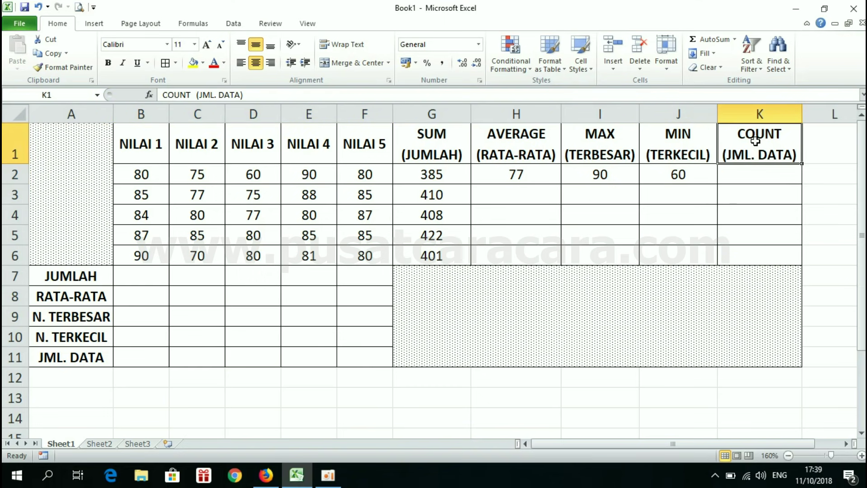
click(744, 175)
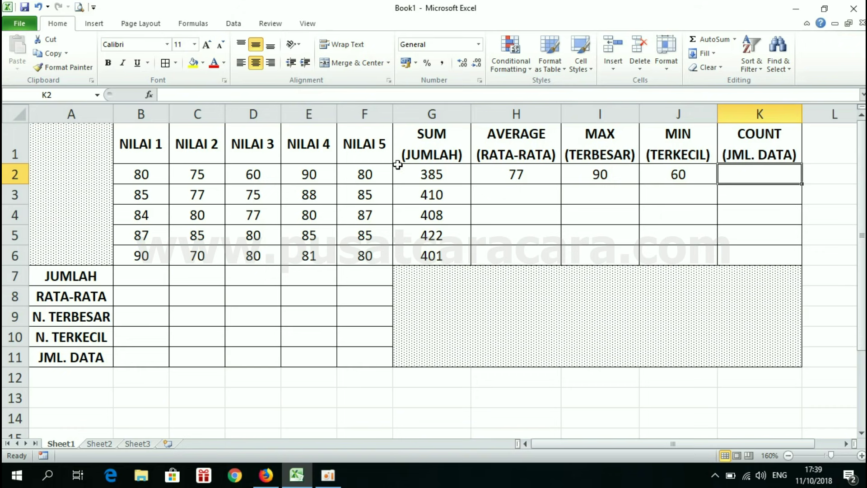
click(140, 178)
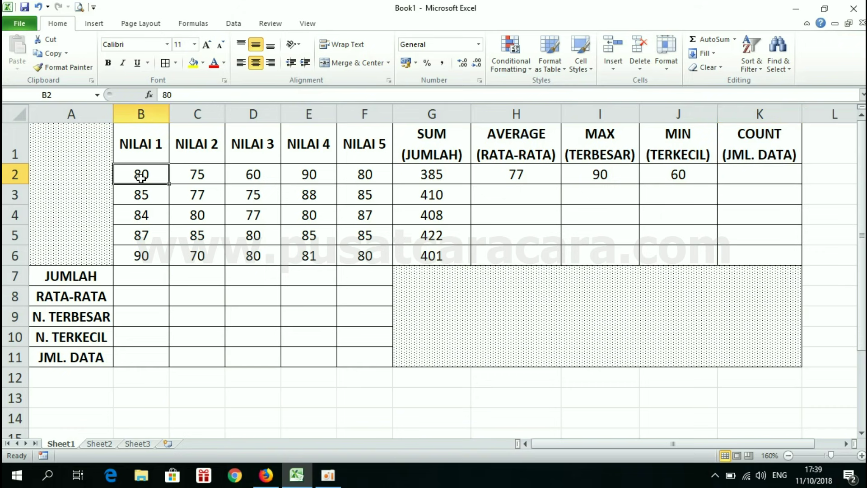
click(196, 175)
drag(252, 175, 414, 175)
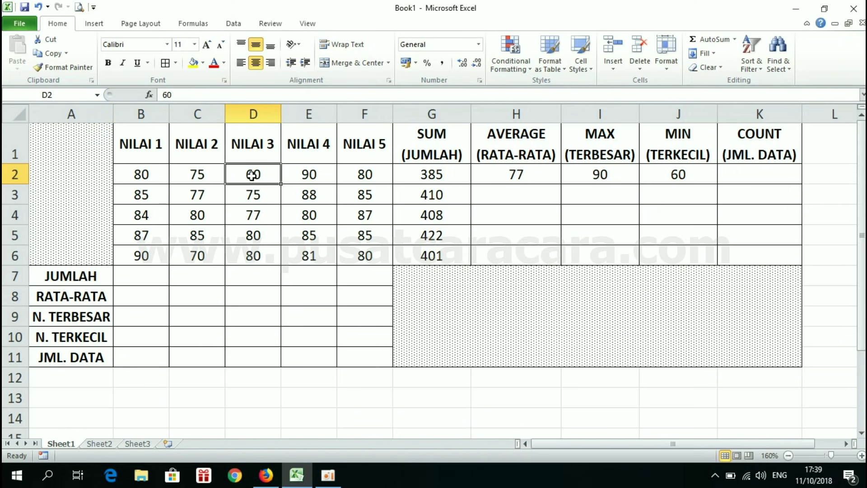
click(414, 175)
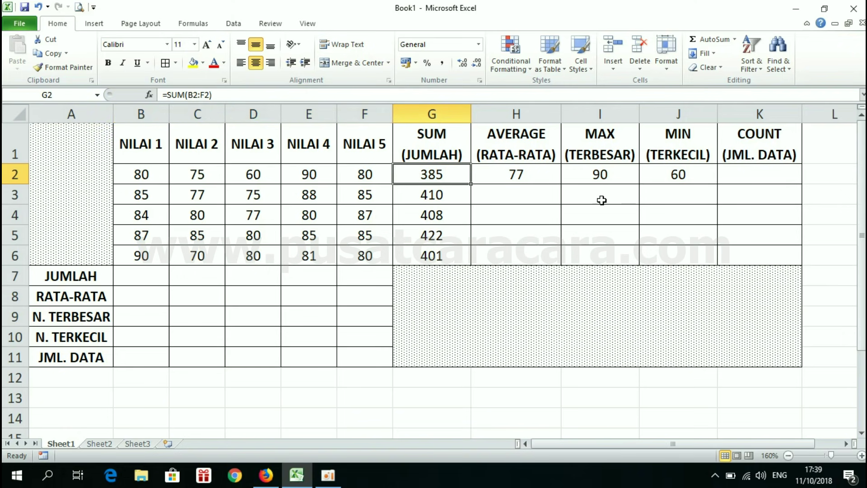
click(148, 177)
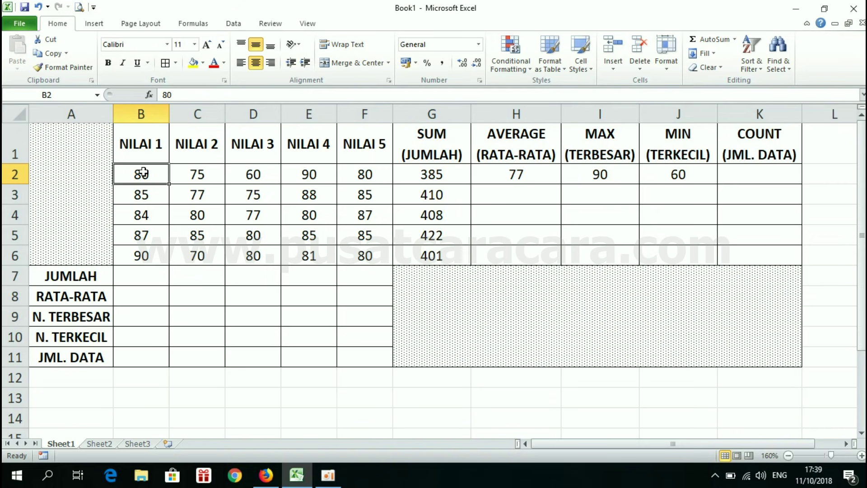
click(209, 175)
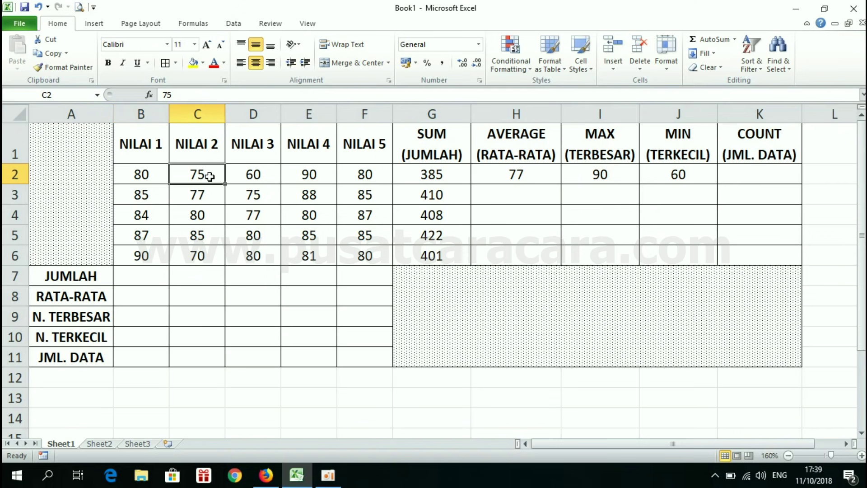
click(262, 180)
drag(155, 174, 360, 174)
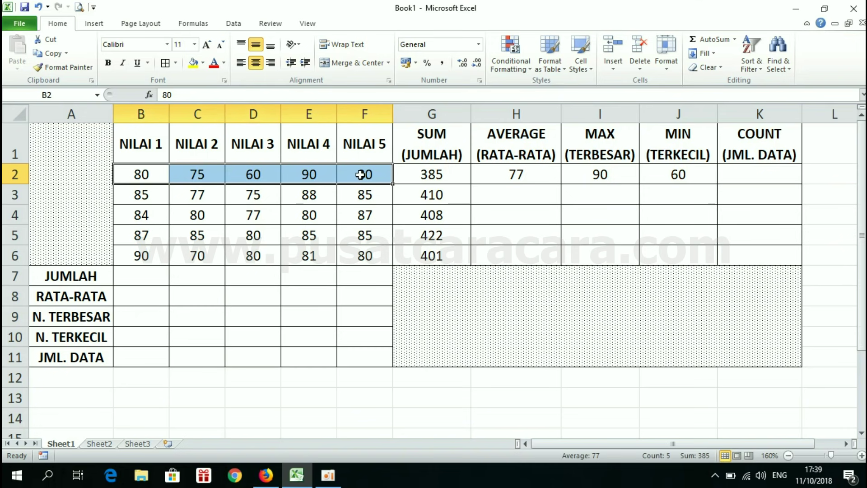
click(737, 169)
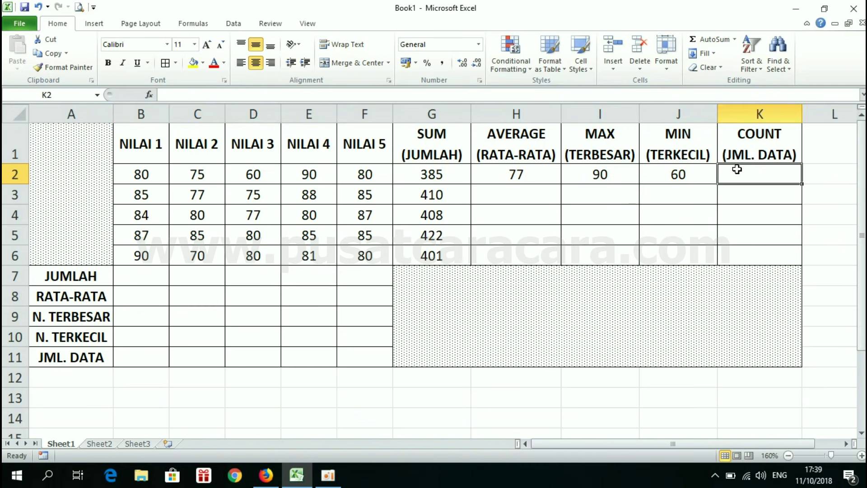
Step: Enter =COUNT(B2:F2) in K2, which returns 5
text(=)
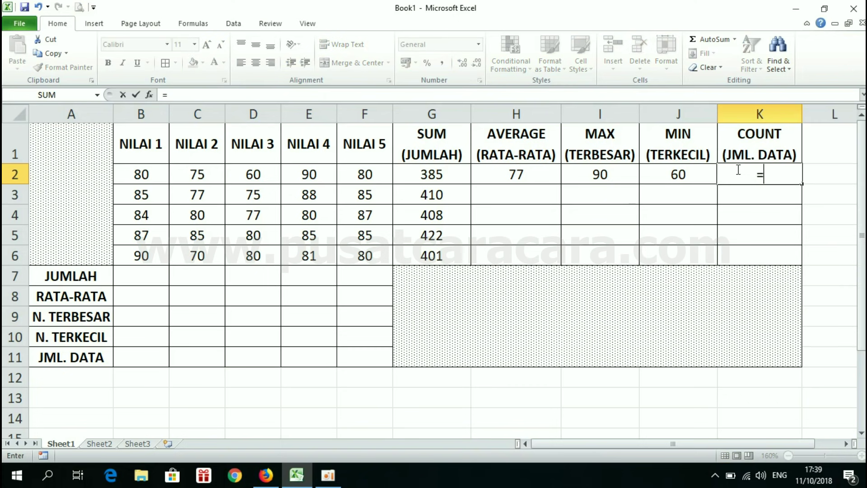
text(COU)
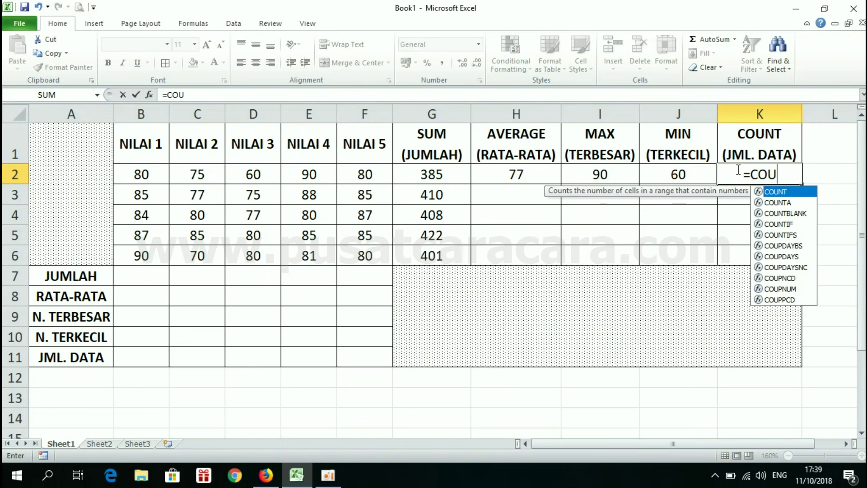
text(NT()
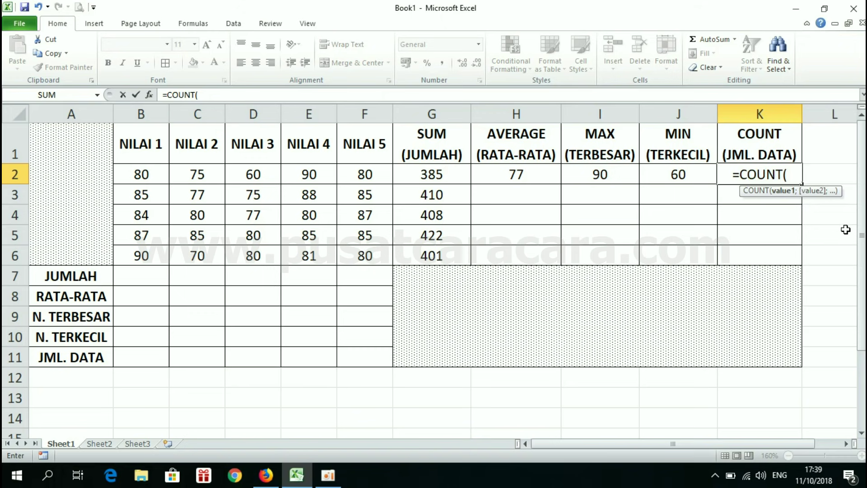
drag(151, 174, 368, 172)
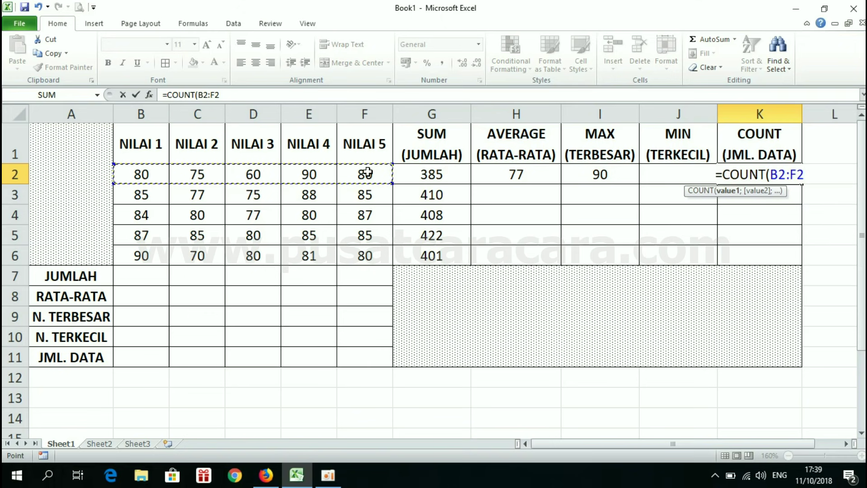
text())
key(Return)
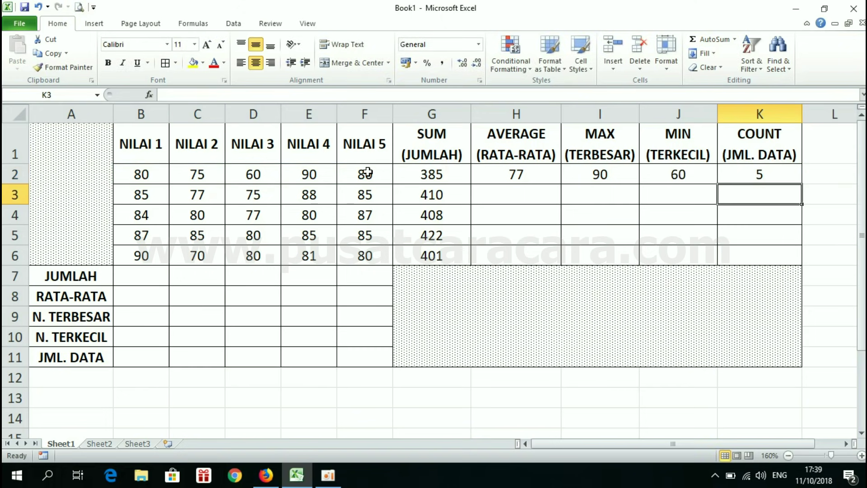
click(747, 167)
Step: Copy the H2:K2 formulas down through row 6 to fill AVERAGE, MAX, MIN and COUNT
click(526, 172)
double_click(520, 197)
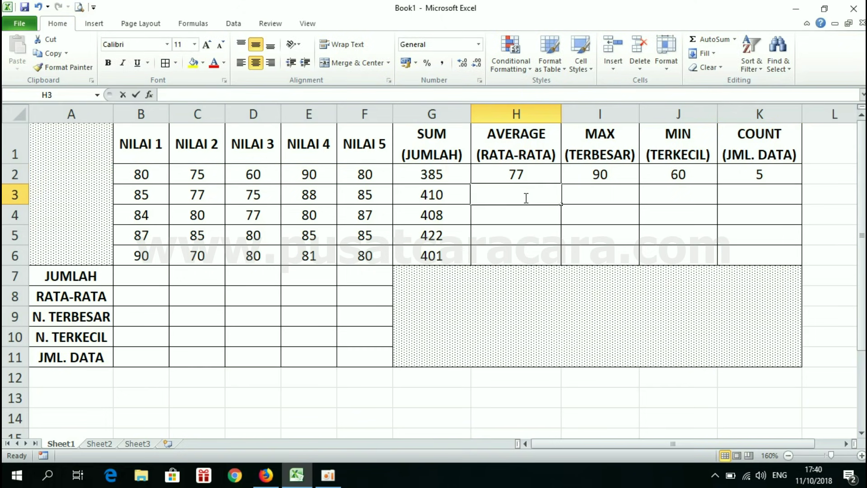
key(Escape)
drag(525, 197, 793, 256)
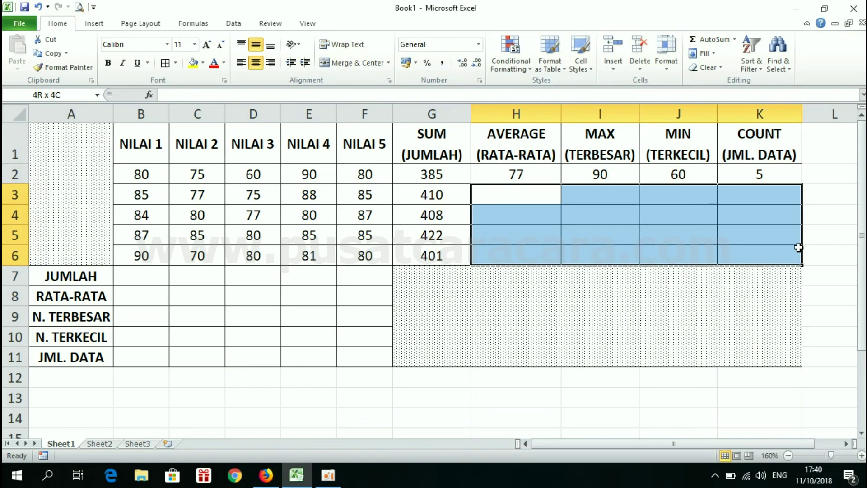
click(542, 200)
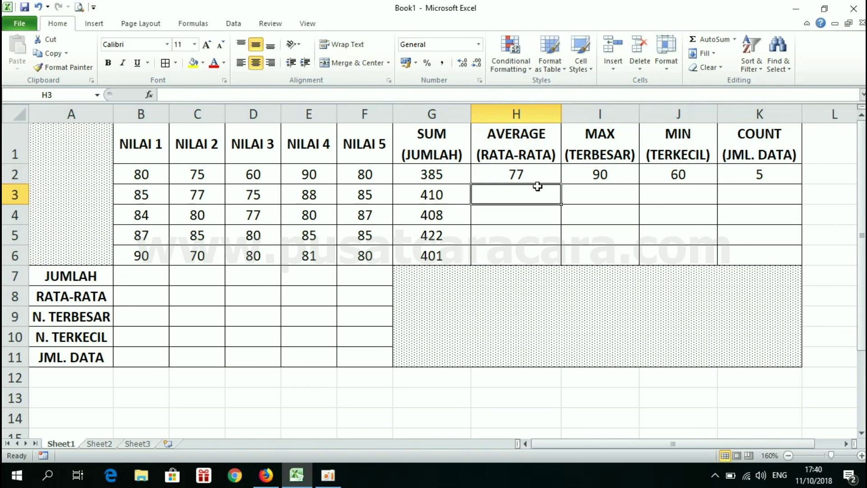
click(535, 171)
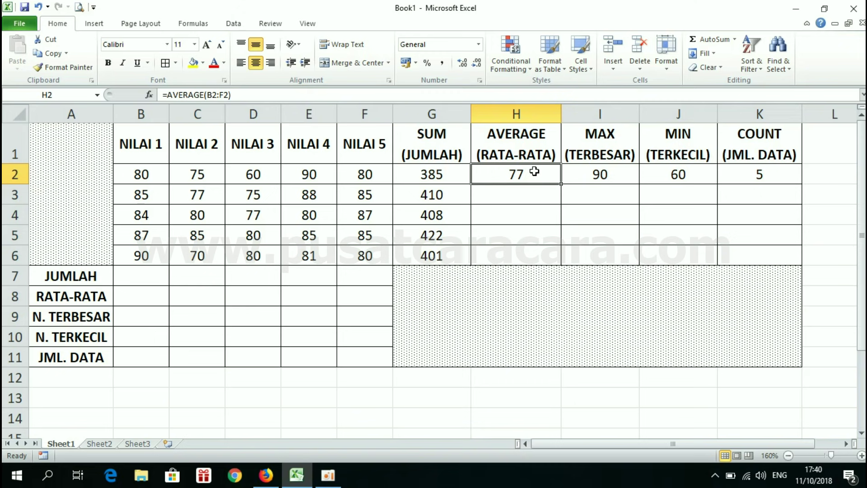
drag(534, 172, 759, 171)
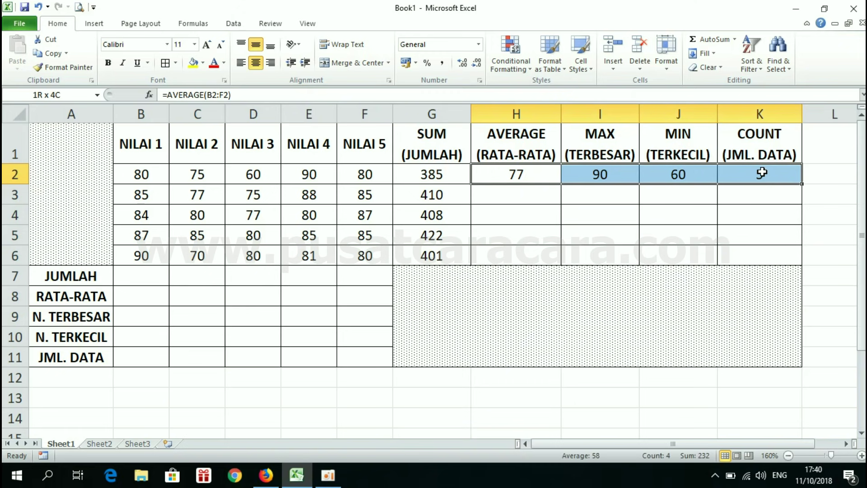
drag(519, 175, 754, 171)
drag(803, 184, 800, 268)
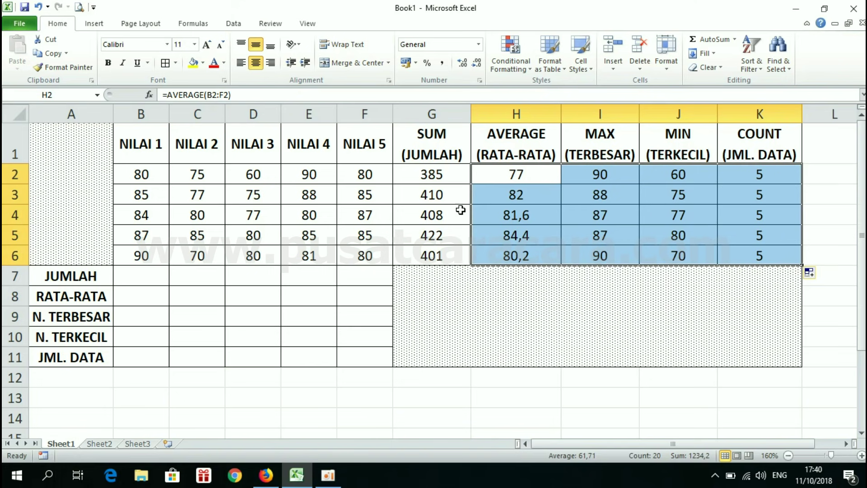
Step: Review the NILAI 1 scores in B2:B6 and select B7 for the column total
click(138, 271)
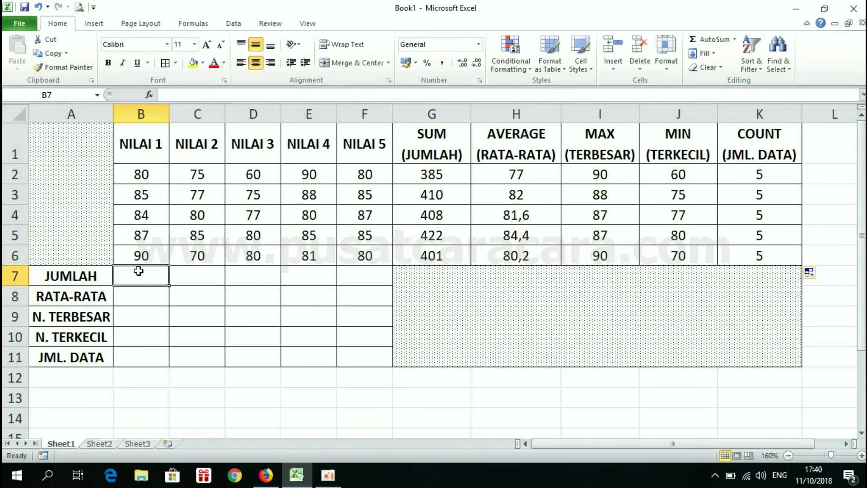
click(143, 182)
key(ctrl+Down)
double_click(141, 175)
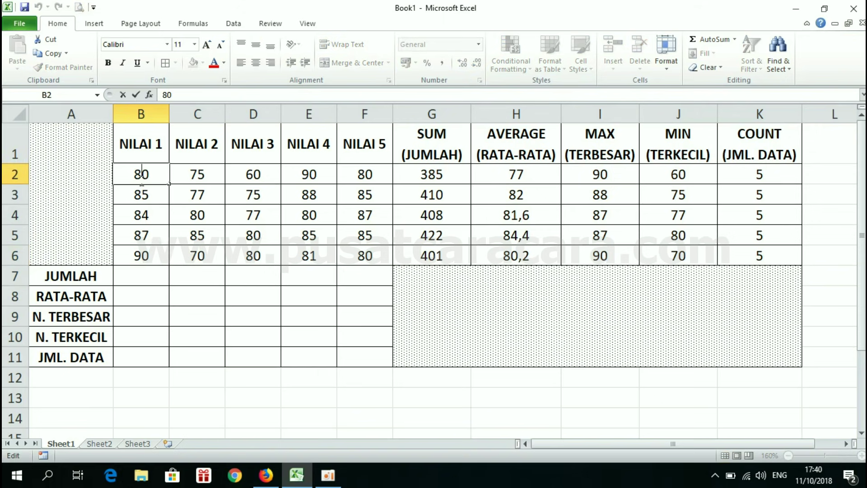
click(143, 252)
click(145, 274)
drag(143, 169, 153, 252)
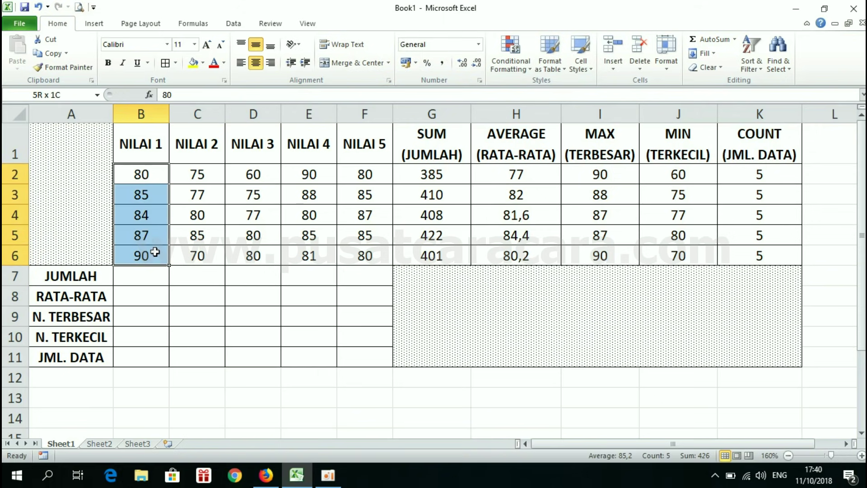
click(142, 275)
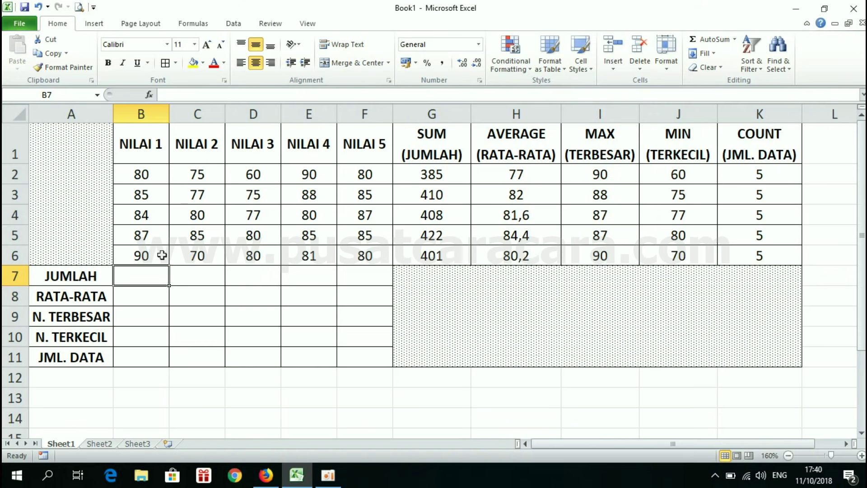
Step: Enter =SUM(B2:B6) in B7 so JUMLAH shows 426
text(=SUM)
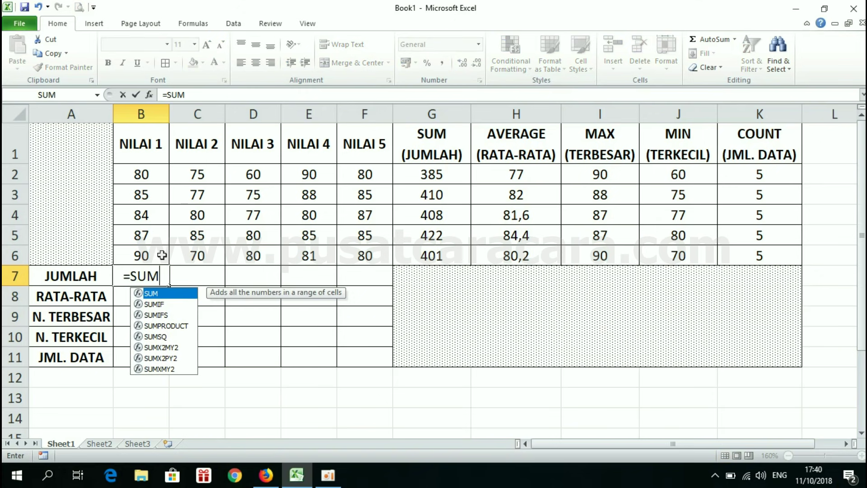
text(()
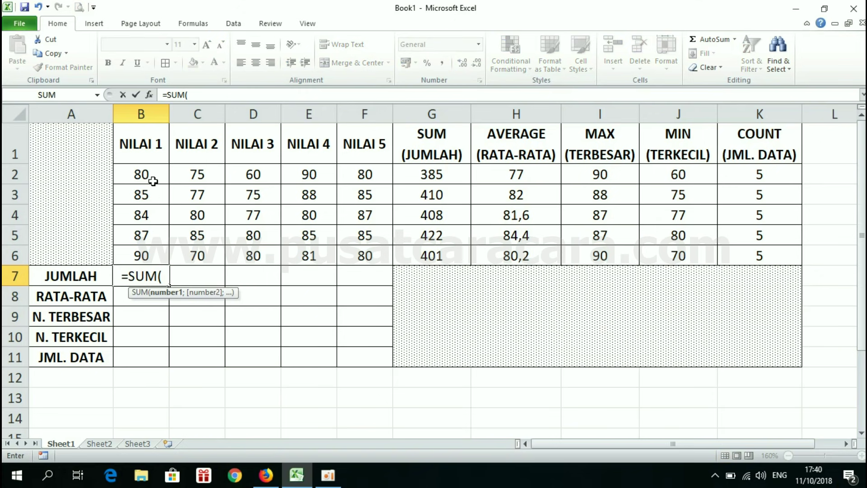
drag(150, 173, 152, 254)
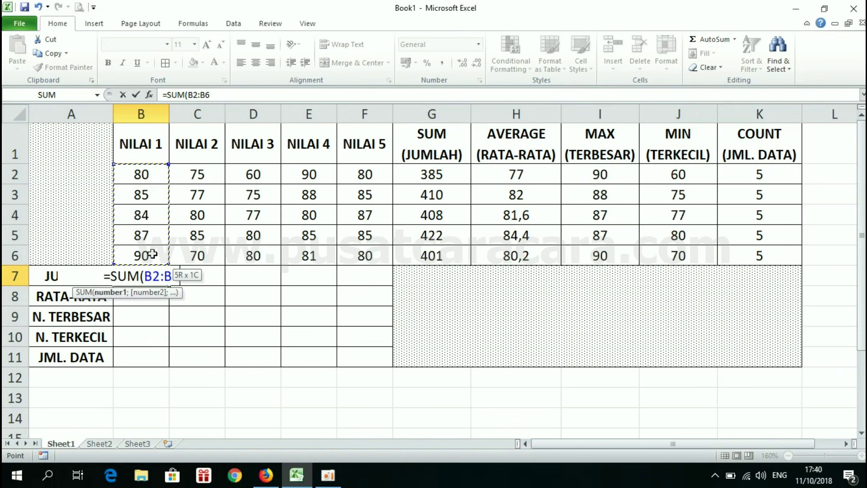
text())
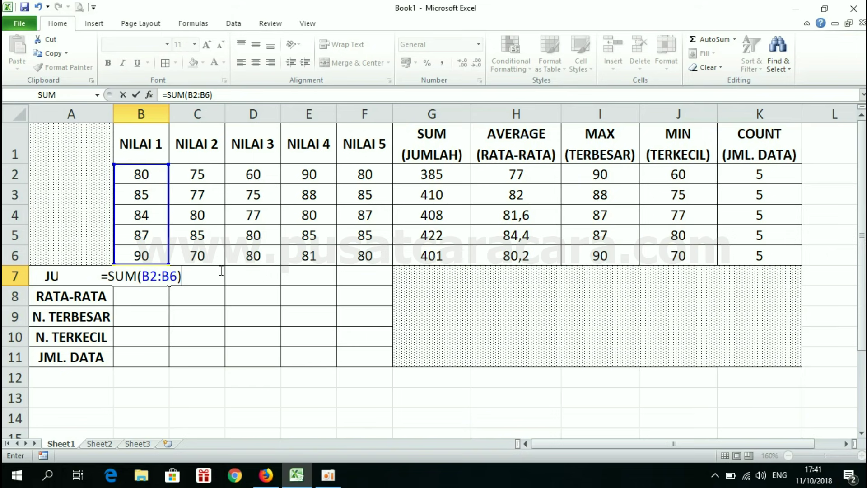
key(Return)
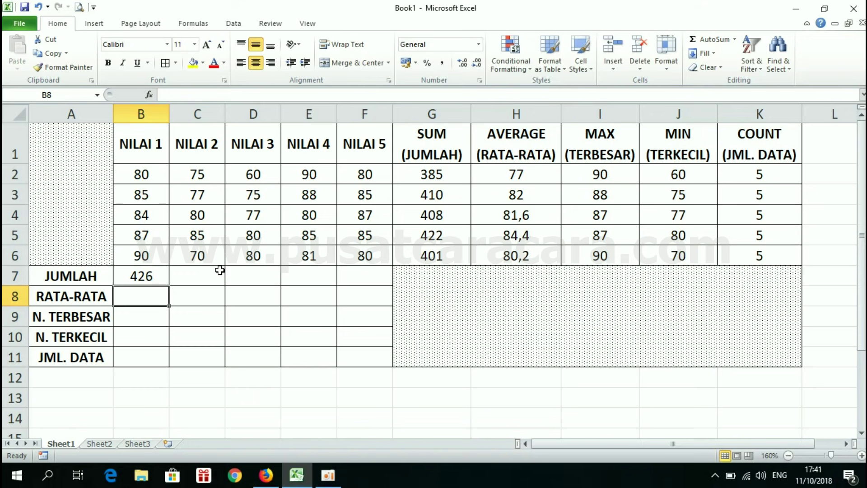
Step: Enter =AVERAGE(B2:B6) in B8 to get the NILAI 1 average of 85,2
text(=)
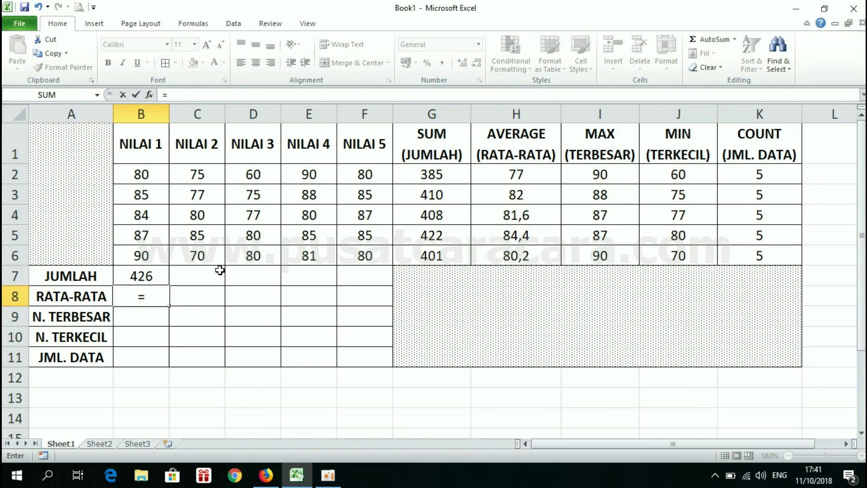
text(AVE)
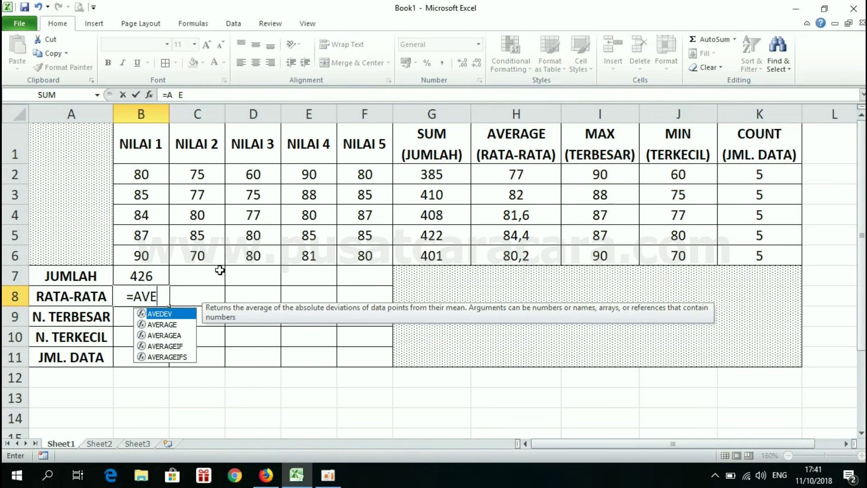
text(RAGE()
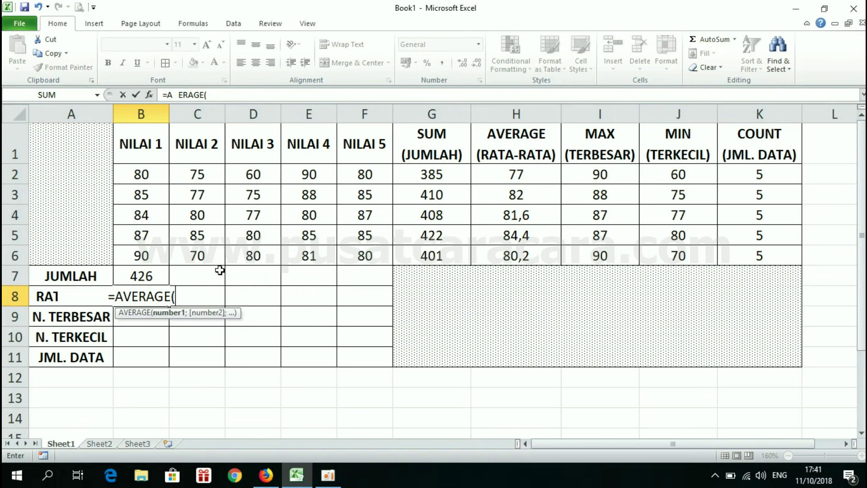
drag(140, 175, 142, 256)
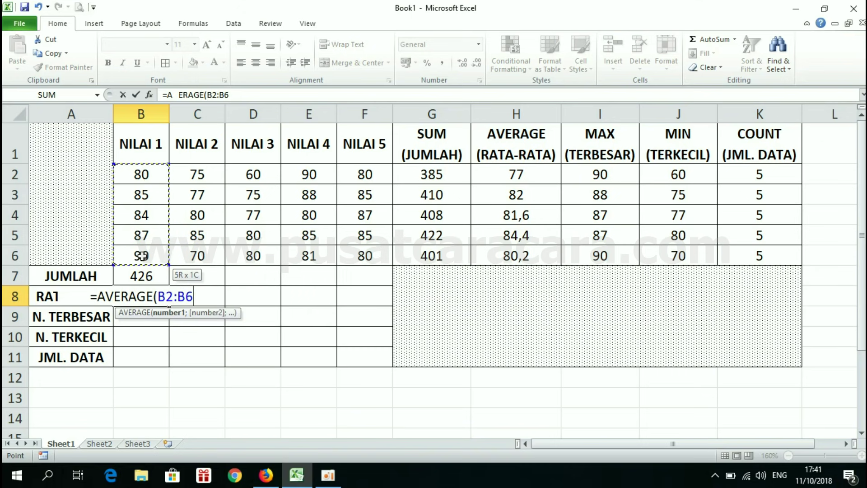
text())
key(Return)
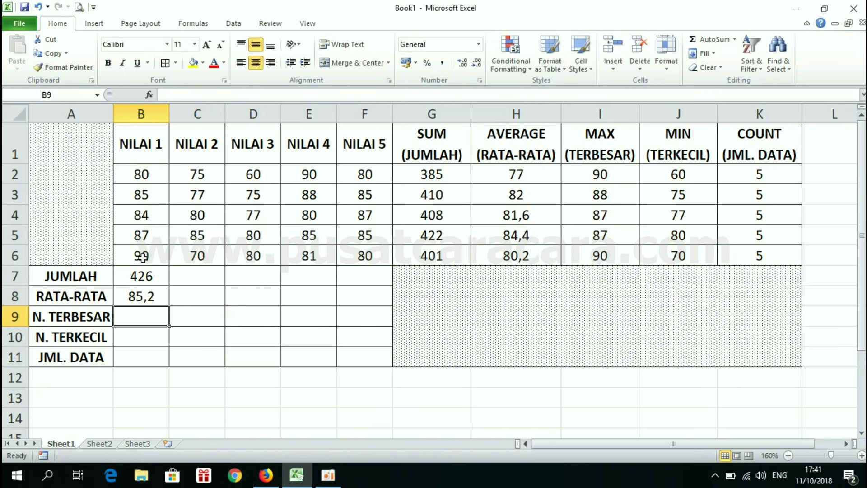
text(=)
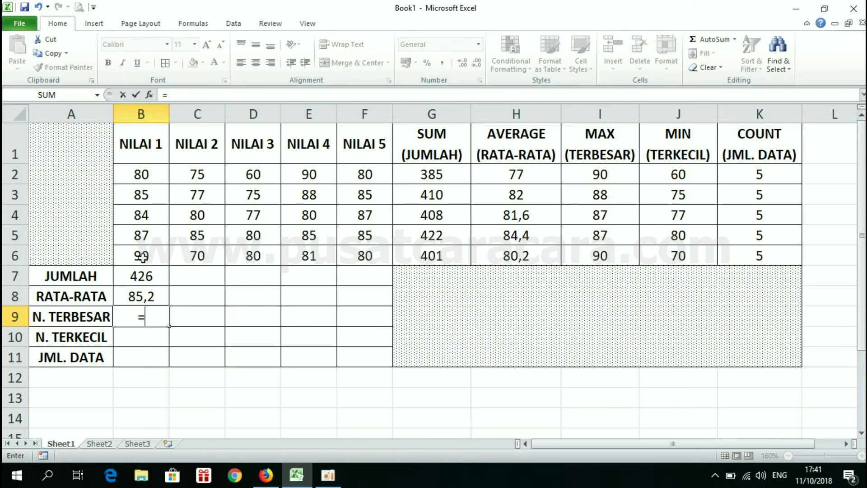
text(MAX)
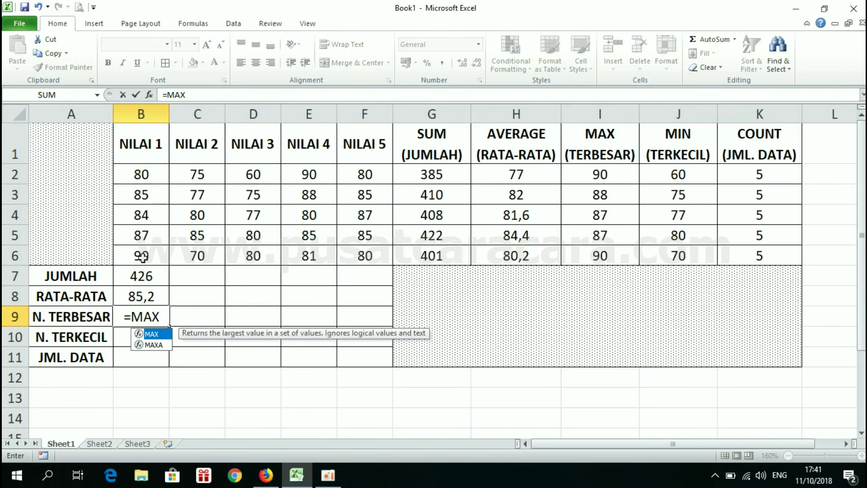
text(()
Step: Put =MAX(B2:B6) in B9 (90) and =MIN(B2:B6) in B10 (80)
drag(149, 170, 154, 256)
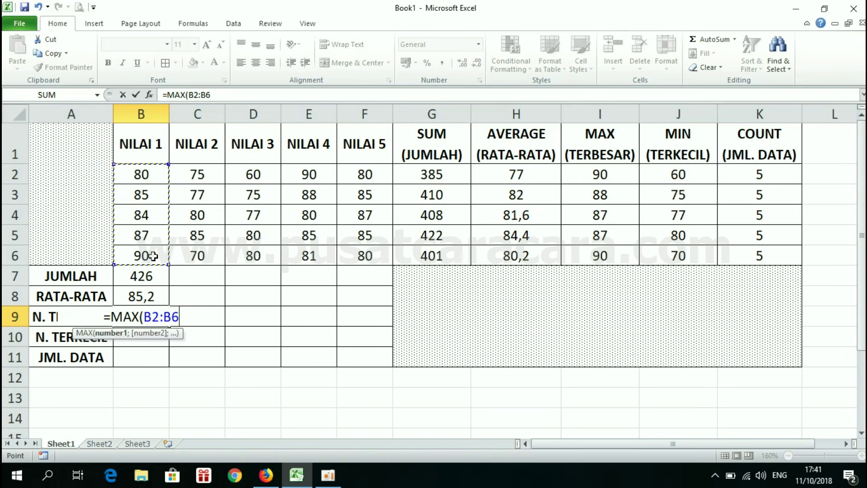
text())
key(Return)
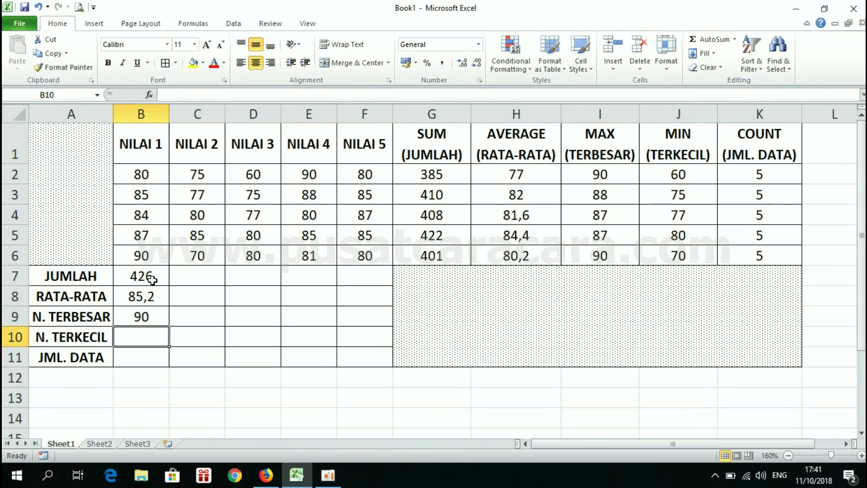
text(=)
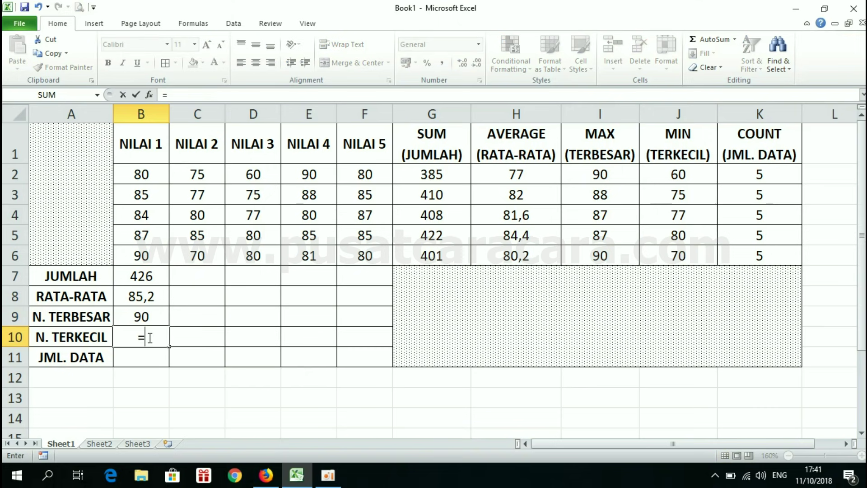
text(MIN)
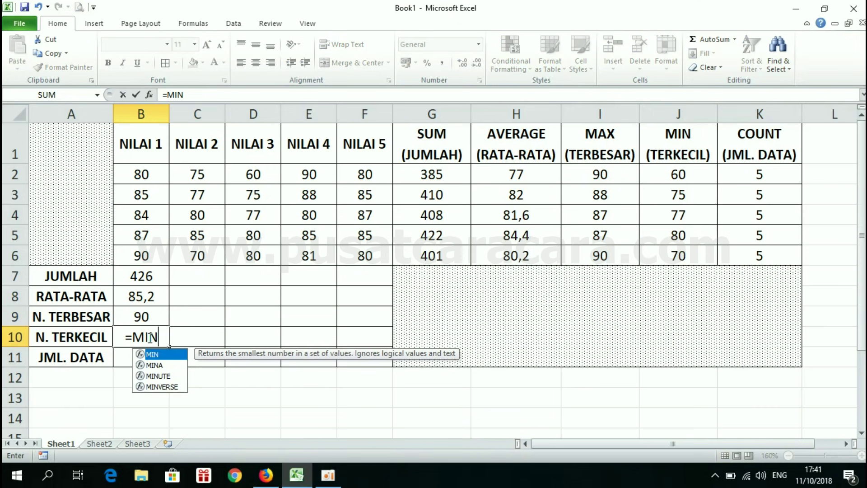
text(()
click(146, 180)
drag(146, 179, 141, 256)
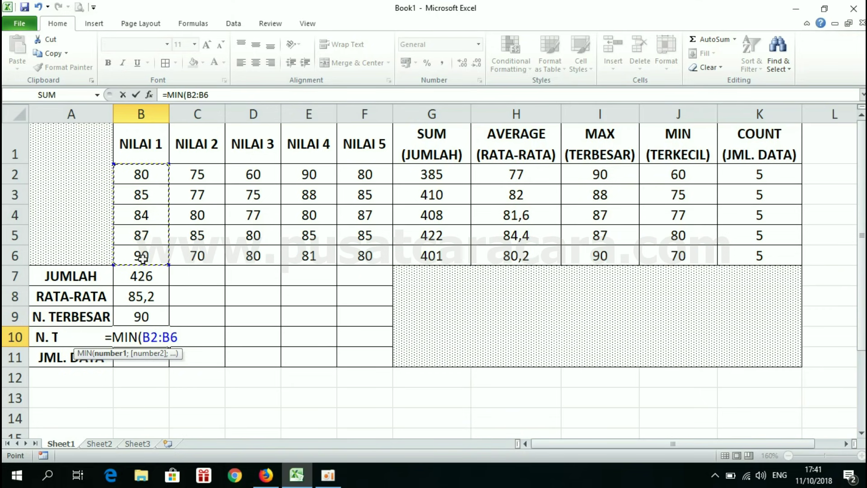
text())
key(Return)
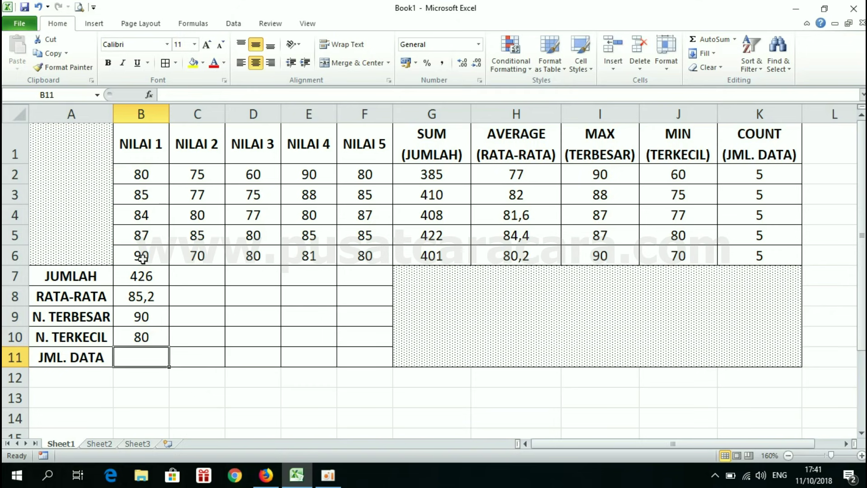
Step: Enter =COUNT(B2:B6) in B11 so JML. DATA shows 5
text(=)
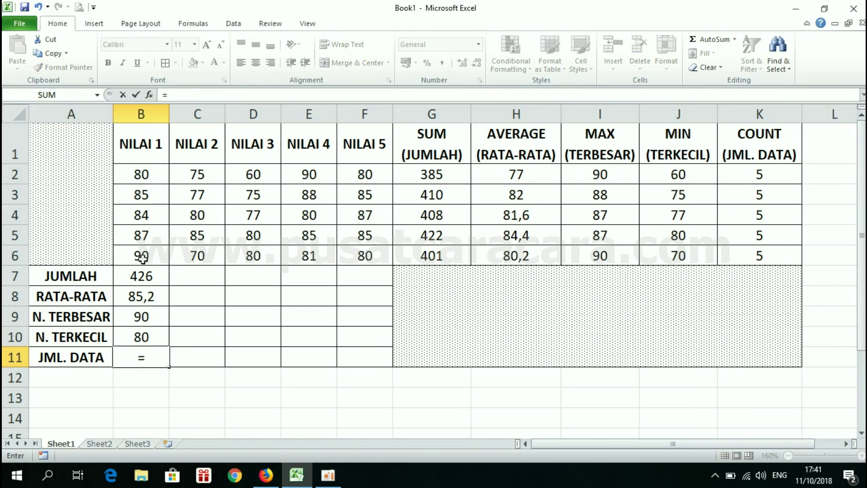
text(COUNT)
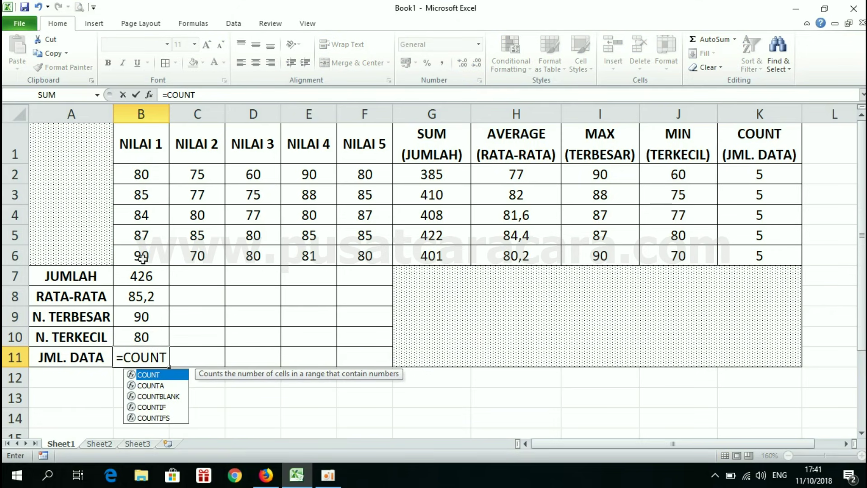
text(()
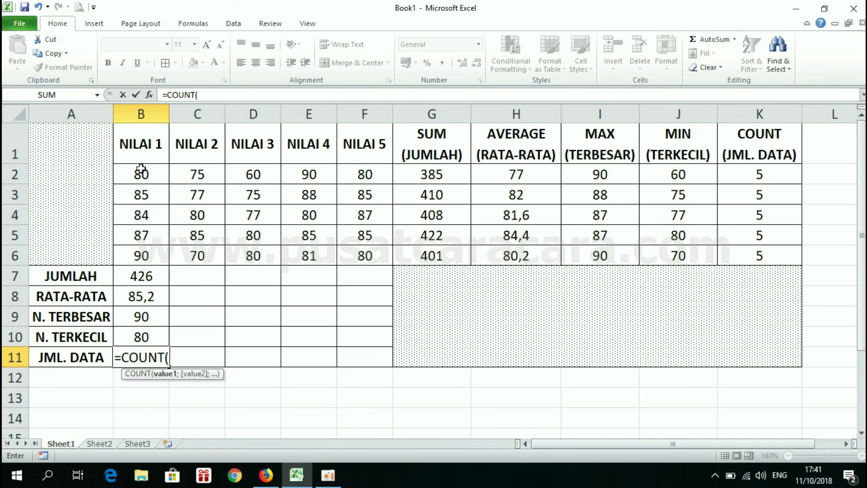
drag(141, 170, 142, 253)
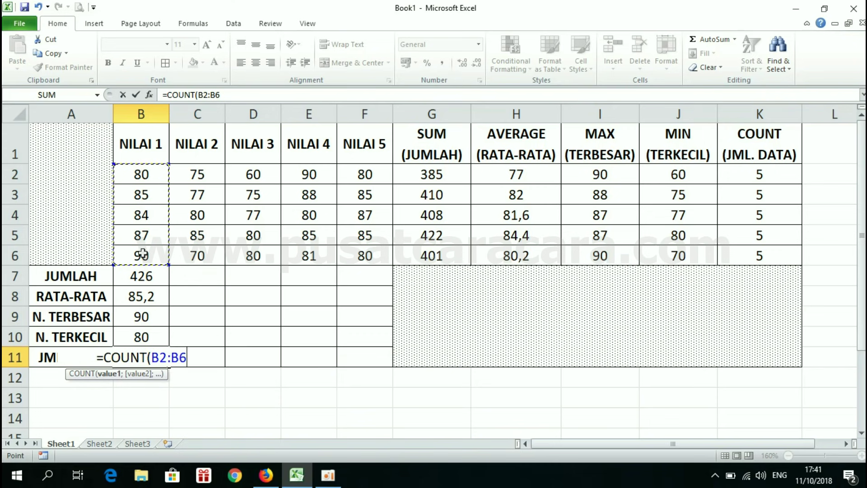
text())
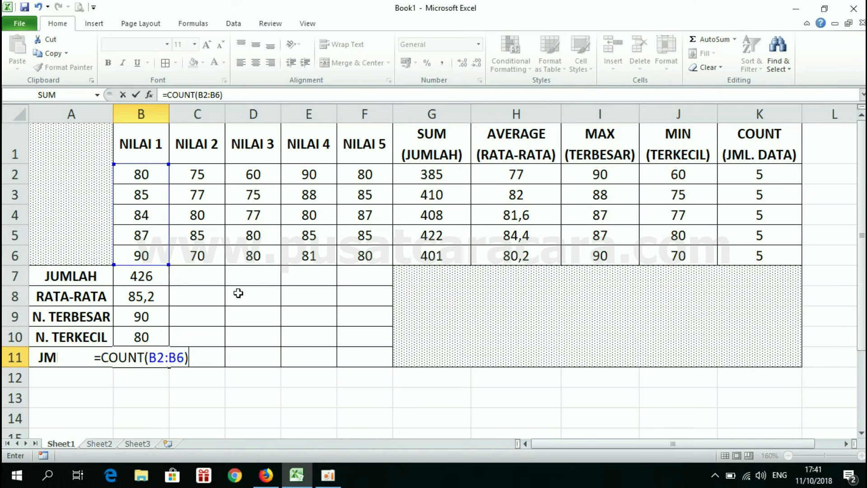
key(Return)
click(148, 172)
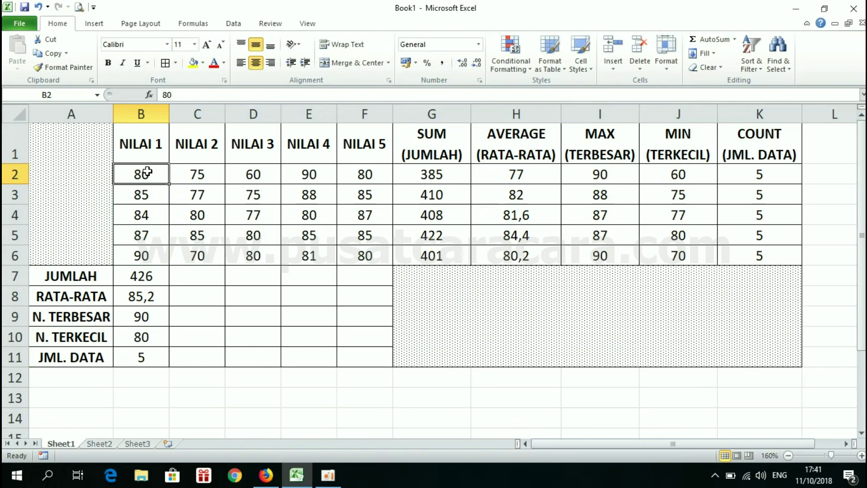
Step: Fill the B7:B11 summary formulas right into columns C–F, giving totals 387, 372, 424, 417
drag(147, 172, 148, 256)
click(150, 279)
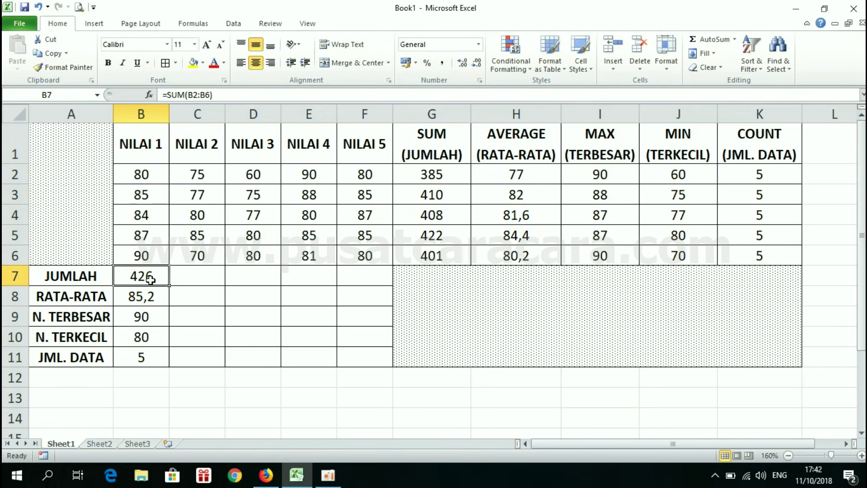
drag(194, 277, 369, 354)
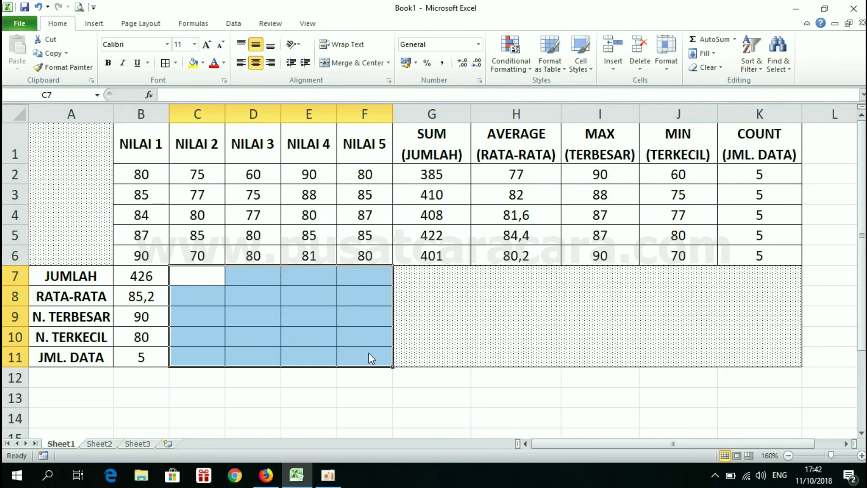
click(161, 277)
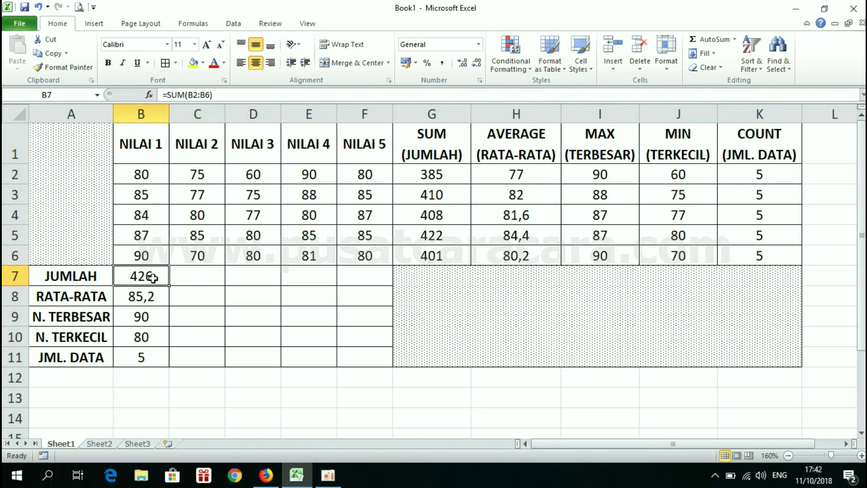
drag(141, 296, 142, 357)
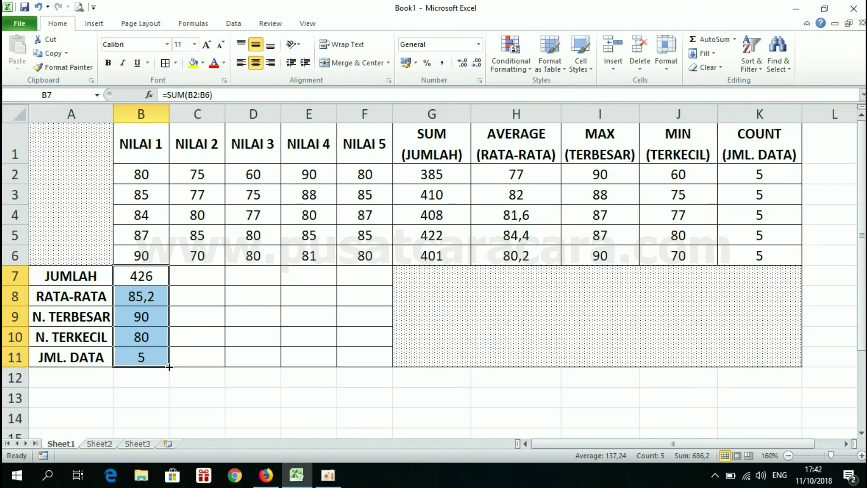
drag(169, 367, 381, 370)
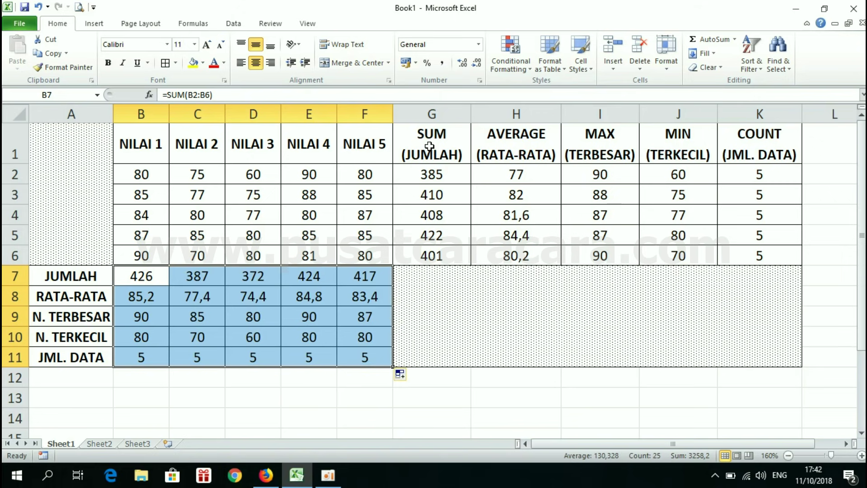
click(429, 145)
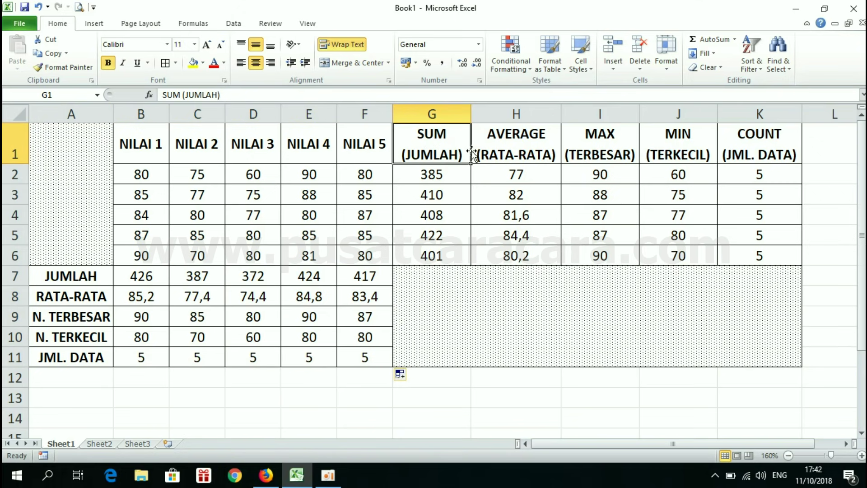
click(526, 138)
click(604, 146)
click(675, 145)
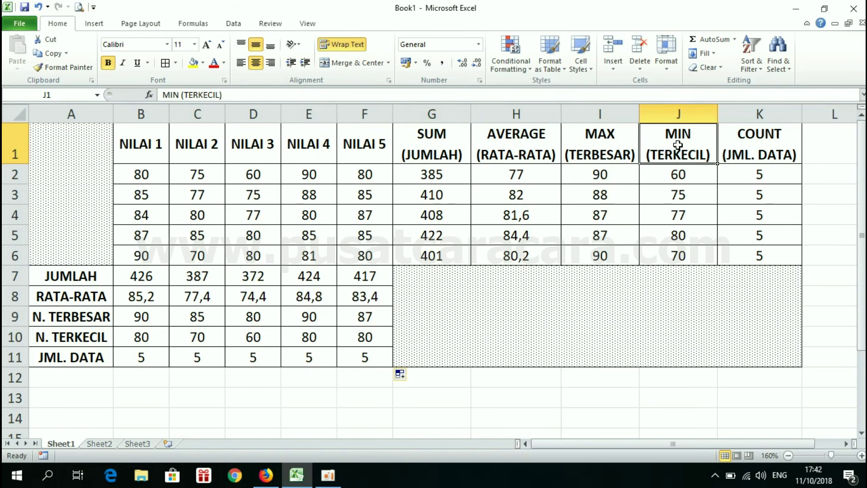
click(756, 146)
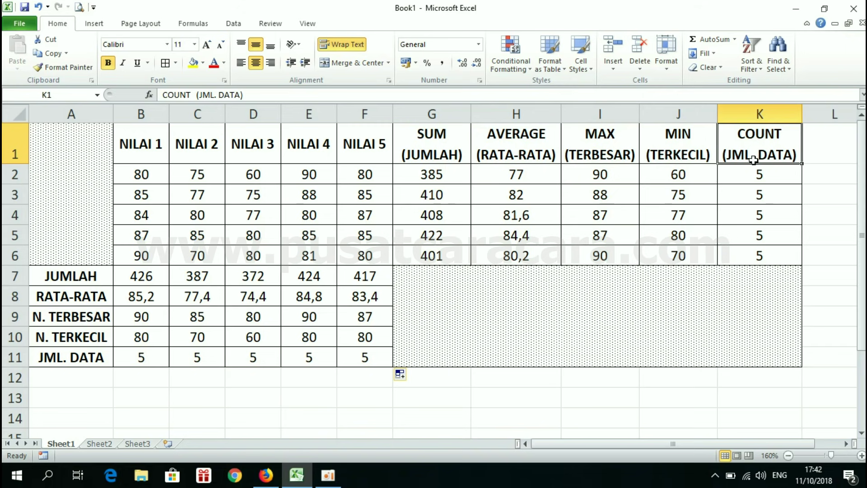
click(441, 171)
double_click(442, 170)
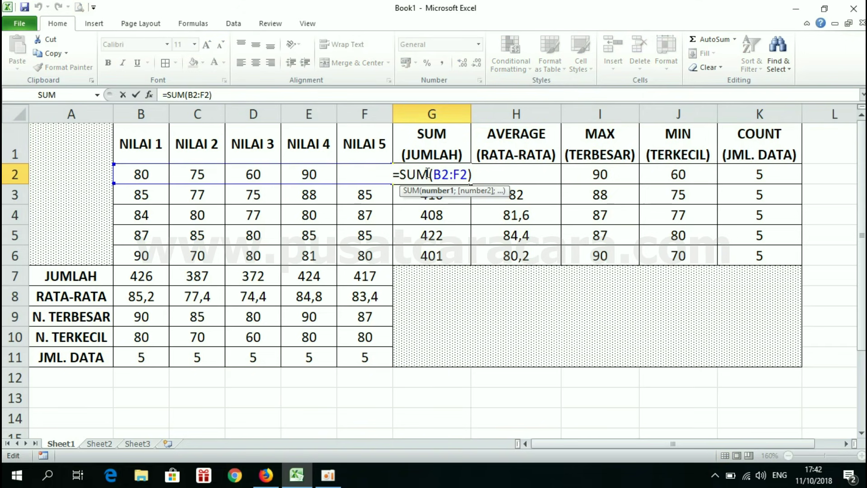
drag(433, 175, 470, 175)
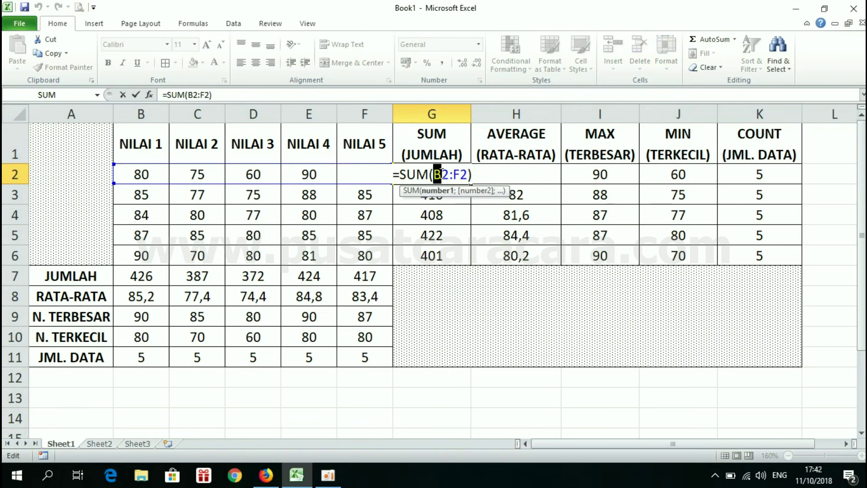
click(469, 175)
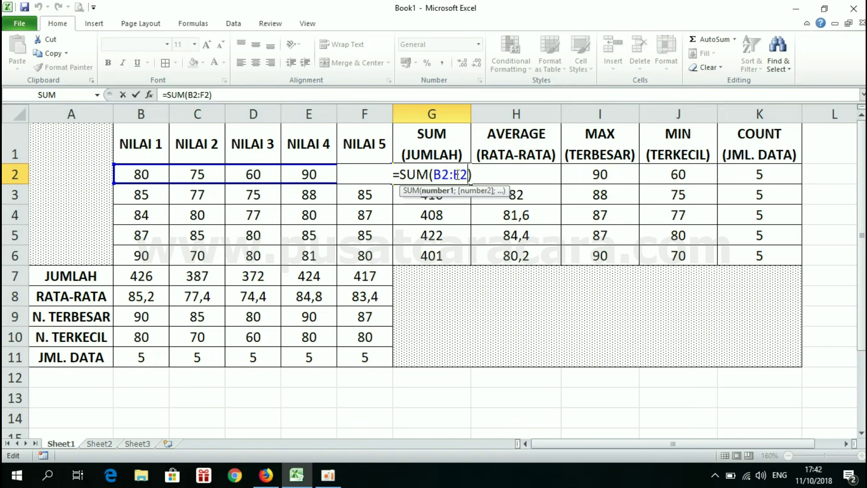
key(Return)
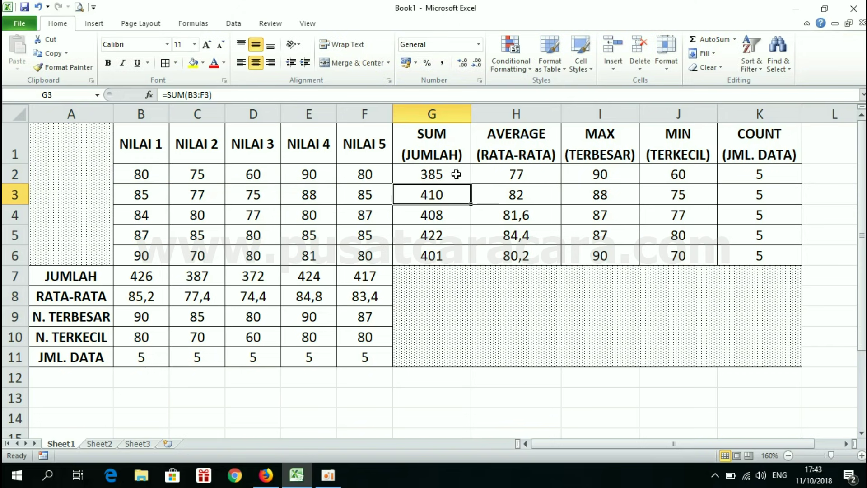